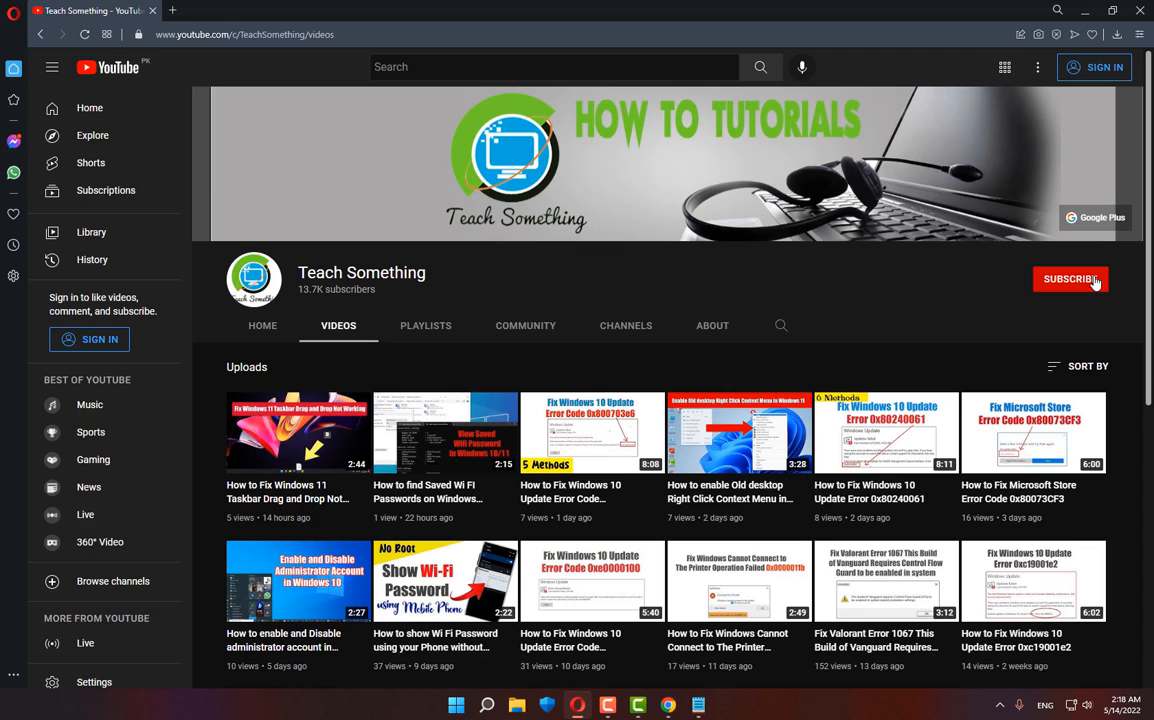
Search Windows for Registry Editor and run it as administrator.
{"action": "left_click", "coordinate": [488, 708]}
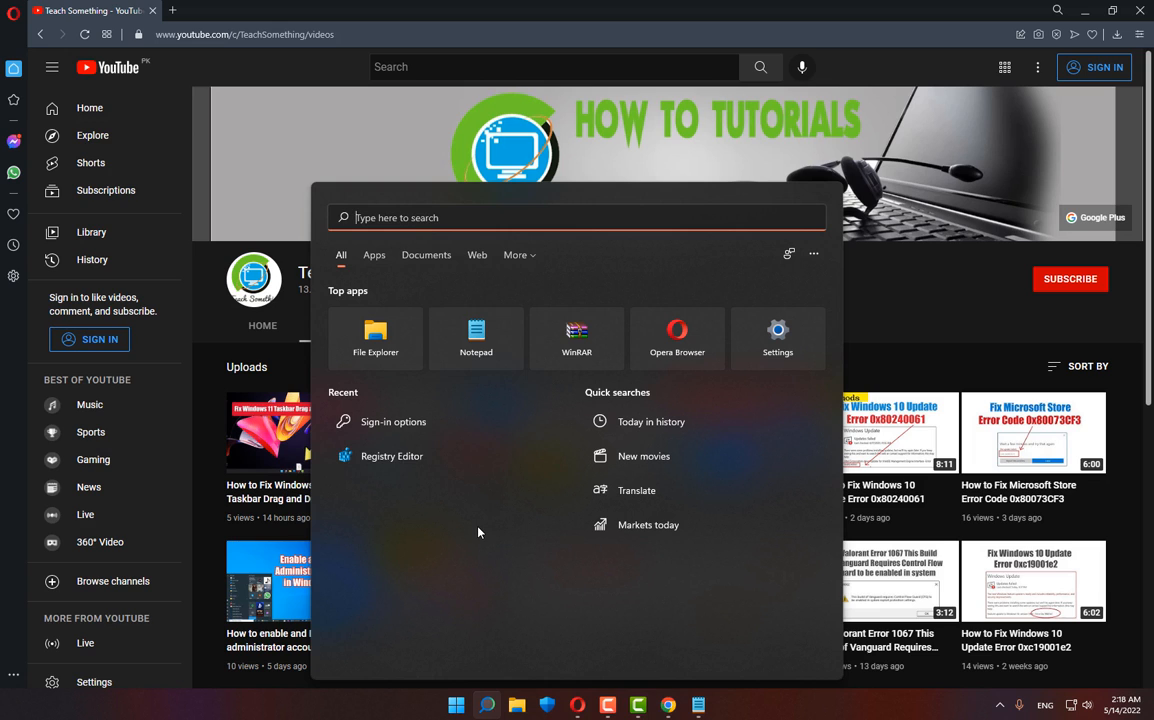
{"action": "type", "text": "regi"}
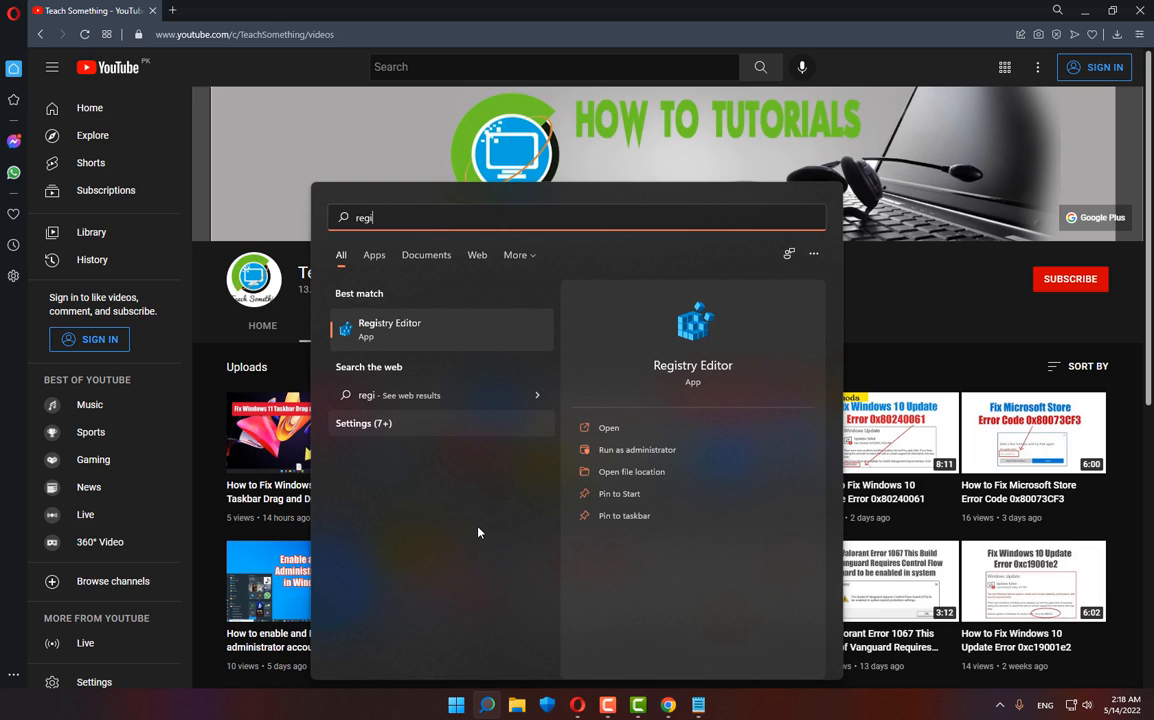
{"action": "right_click", "coordinate": [429, 330]}
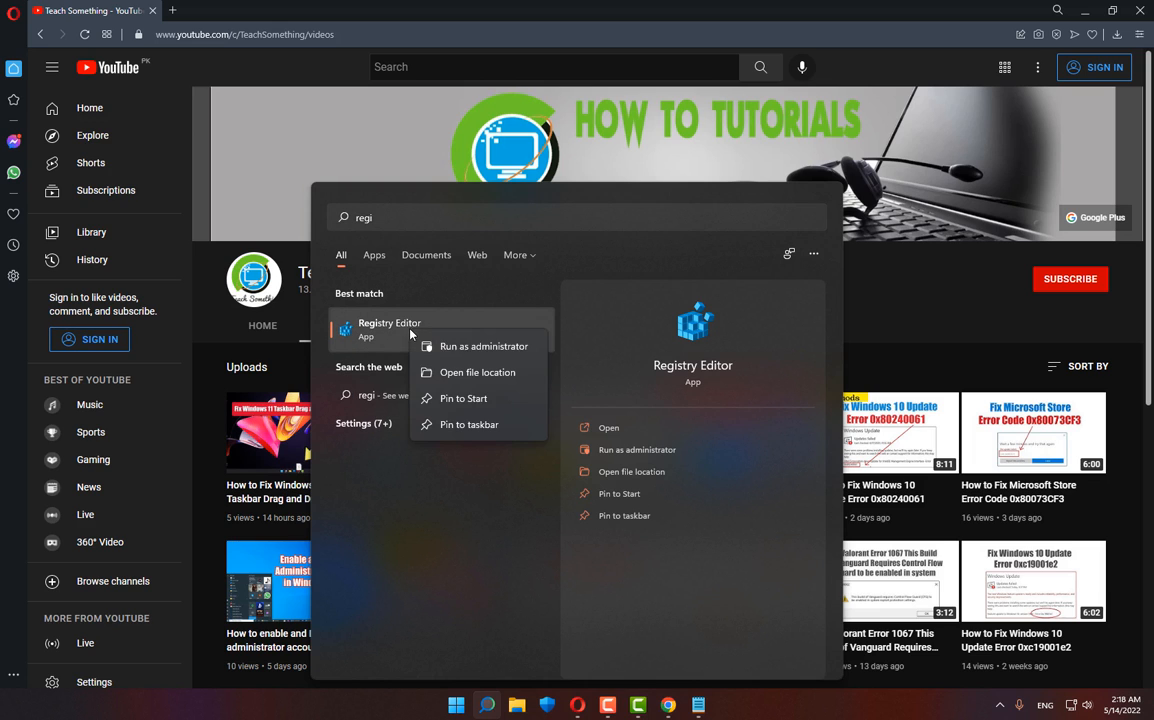
{"action": "left_click", "coordinate": [451, 348]}
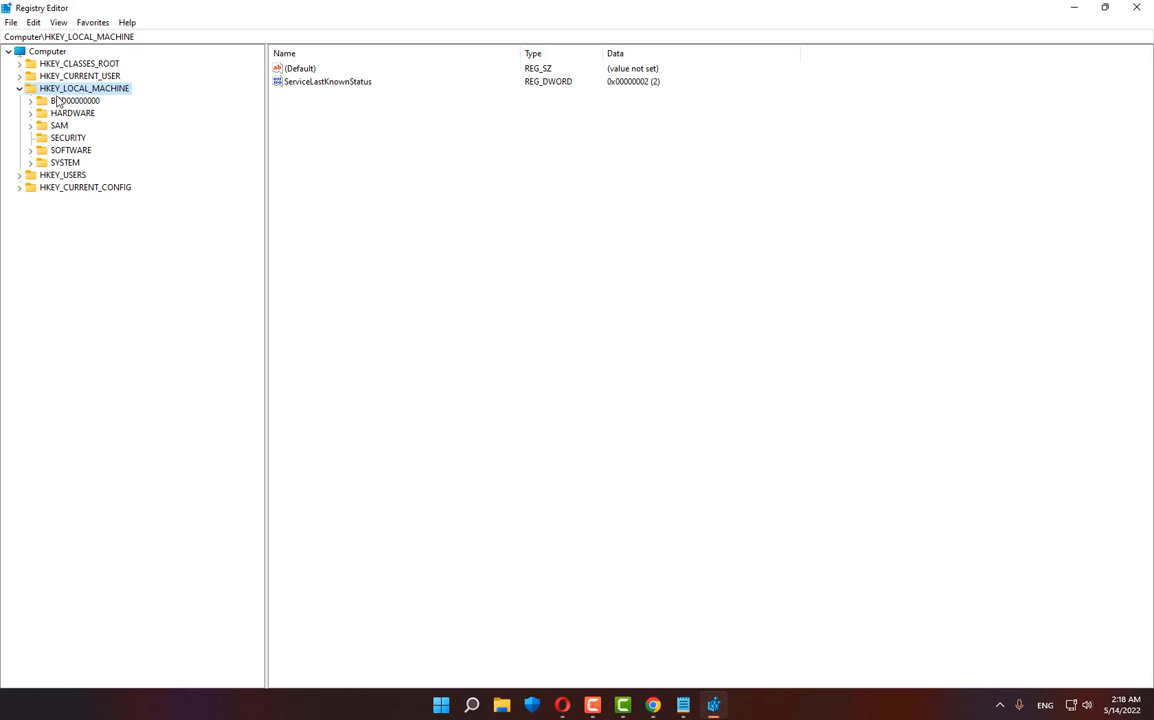
Collapse the HKEY_LOCAL_MACHINE branch and expand HKEY_CURRENT_USER\Software\Microsoft in the registry tree.
{"action": "left_click", "coordinate": [19, 88]}
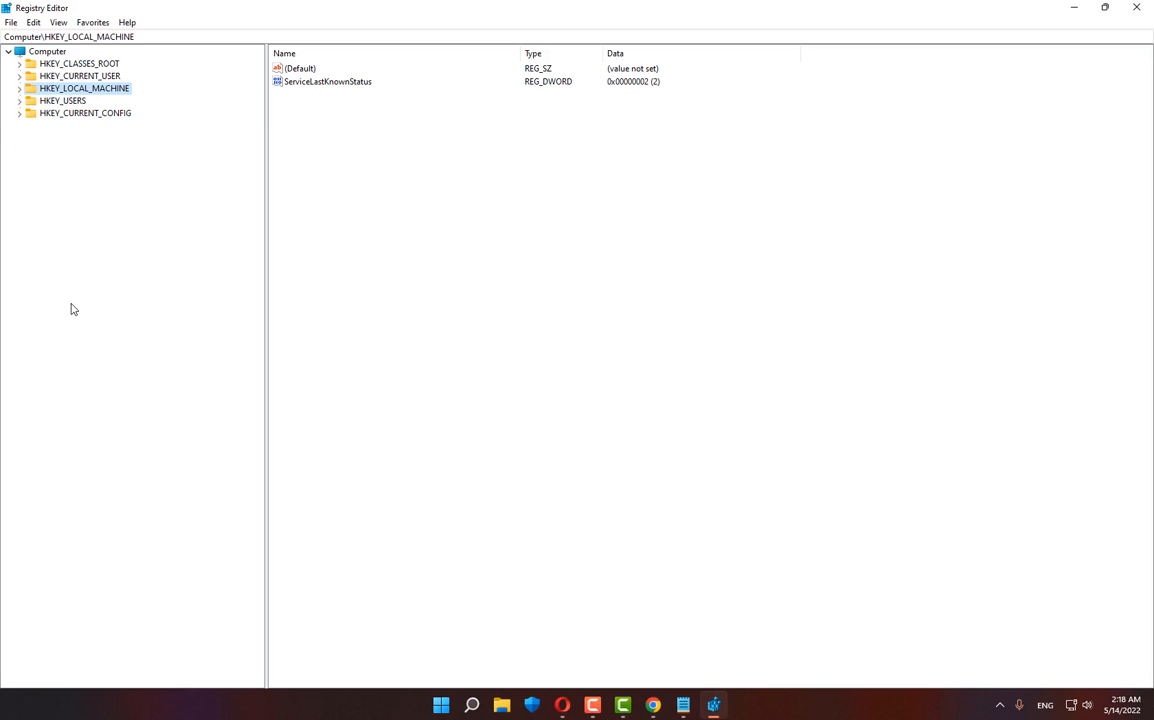
{"action": "left_click", "coordinate": [68, 75]}
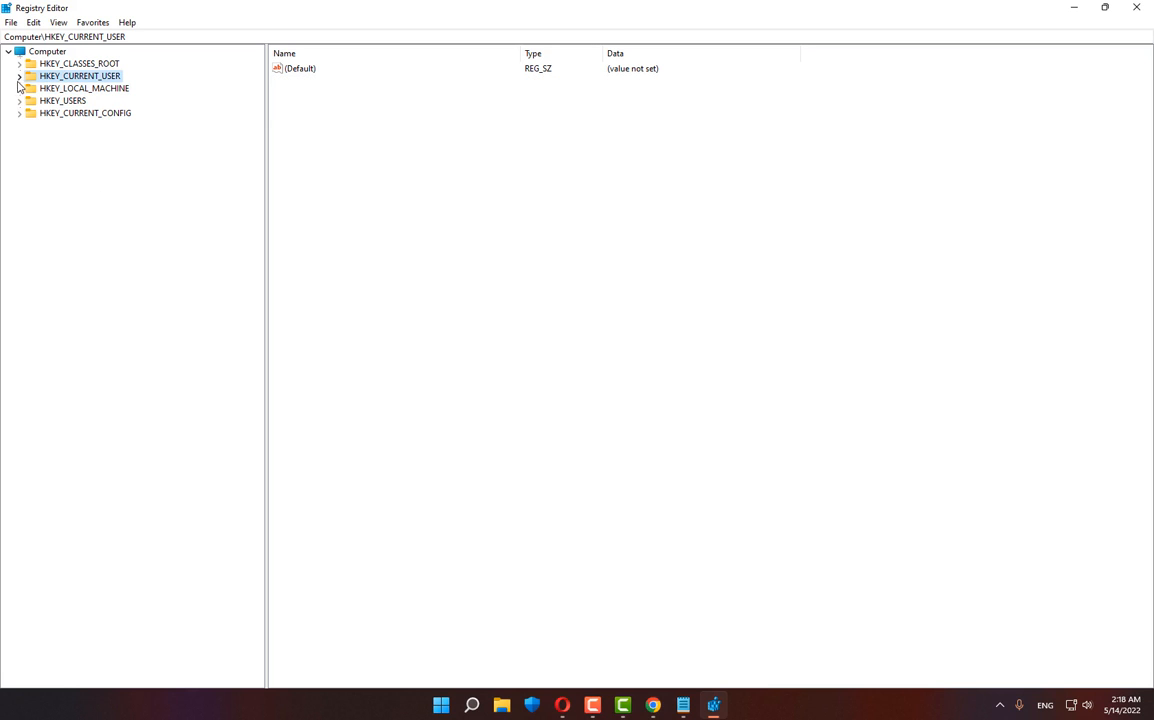
{"action": "left_click", "coordinate": [19, 77]}
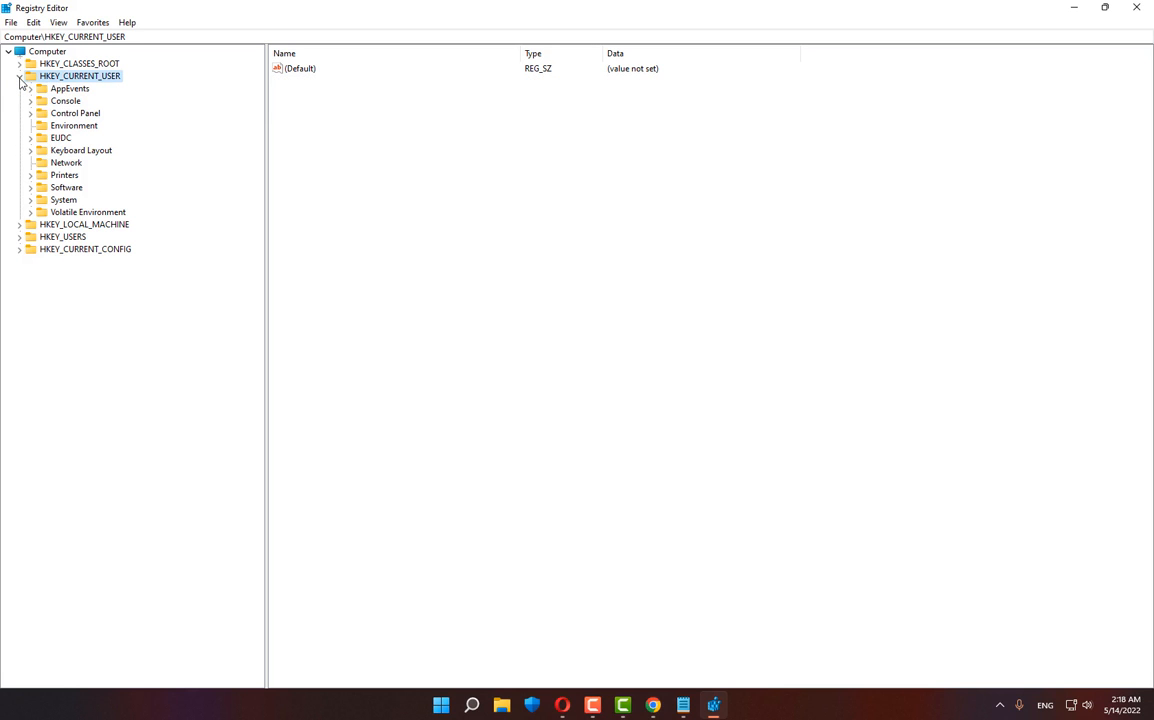
{"action": "left_click", "coordinate": [55, 187]}
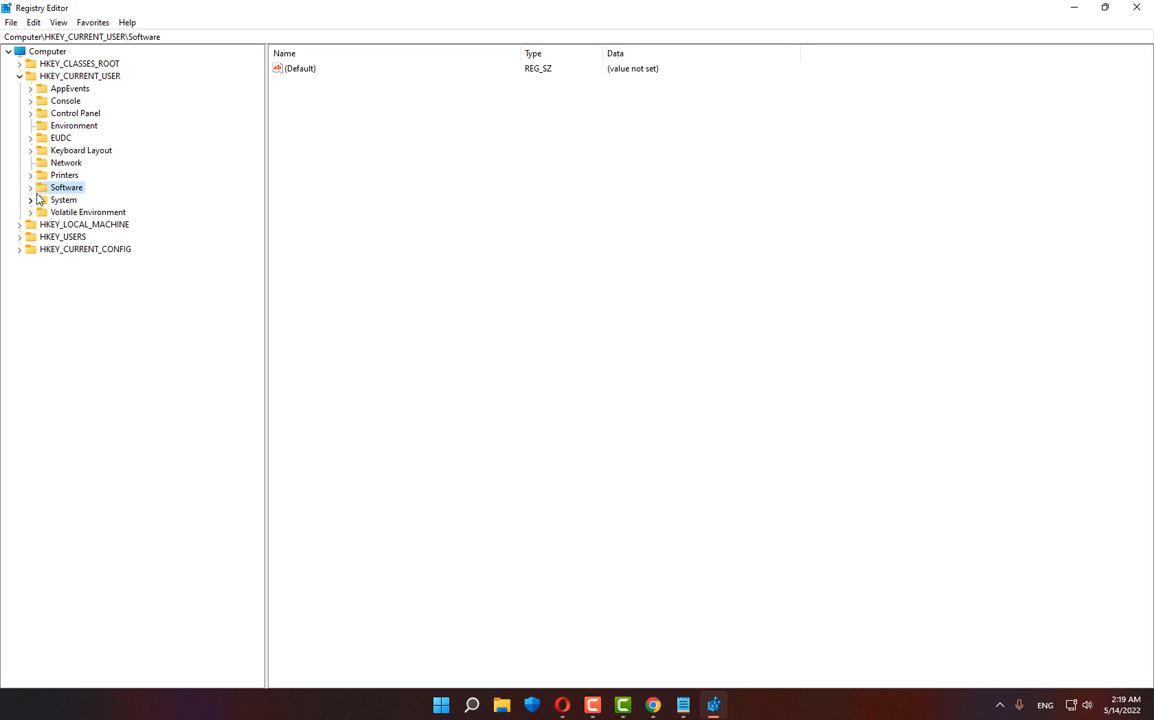
{"action": "left_click", "coordinate": [30, 188]}
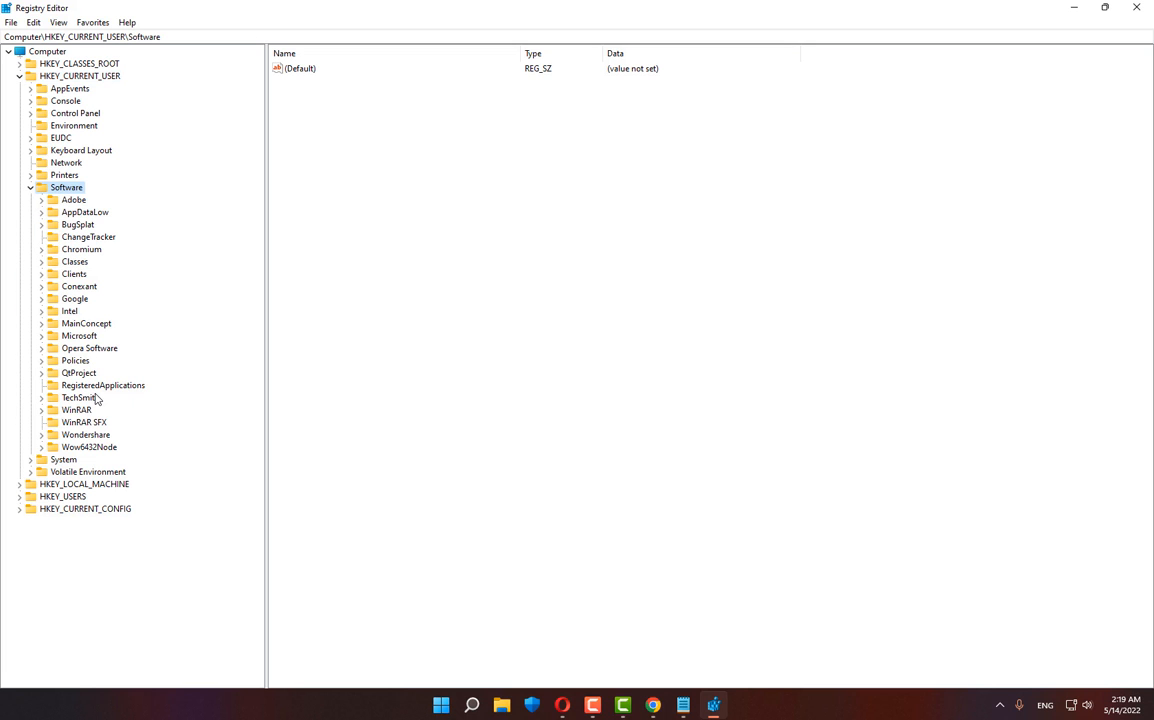
{"action": "left_click", "coordinate": [80, 337]}
{"action": "left_click", "coordinate": [41, 336]}
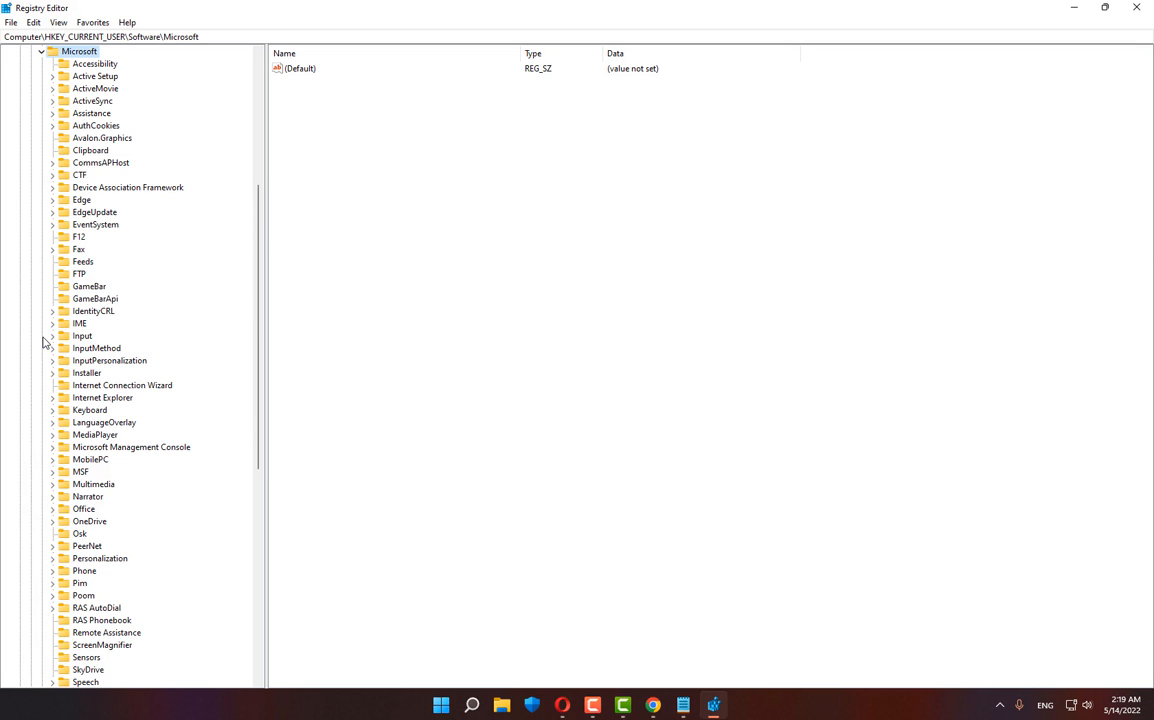
Within the Microsoft key, expand Windows\CurrentVersion\Explorer and select its Advanced key.
{"action": "scroll", "coordinate": [84, 462], "scroll_direction": "down", "scroll_amount": 9}
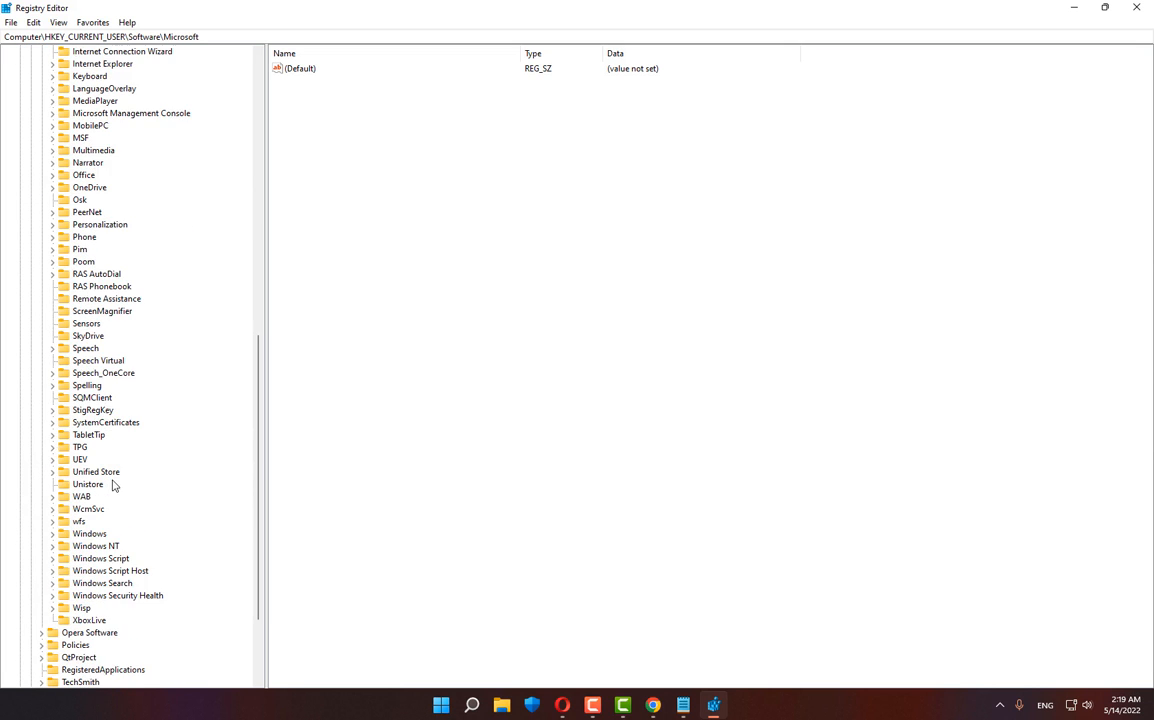
{"action": "left_click", "coordinate": [90, 534]}
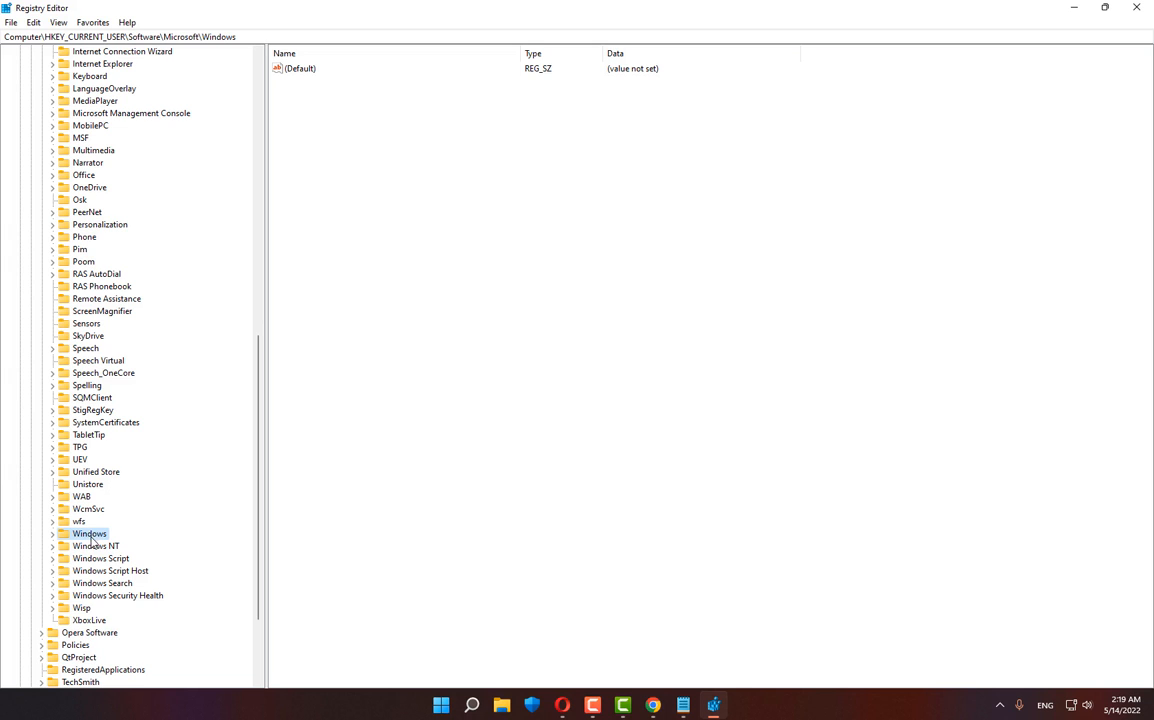
{"action": "left_click", "coordinate": [52, 534]}
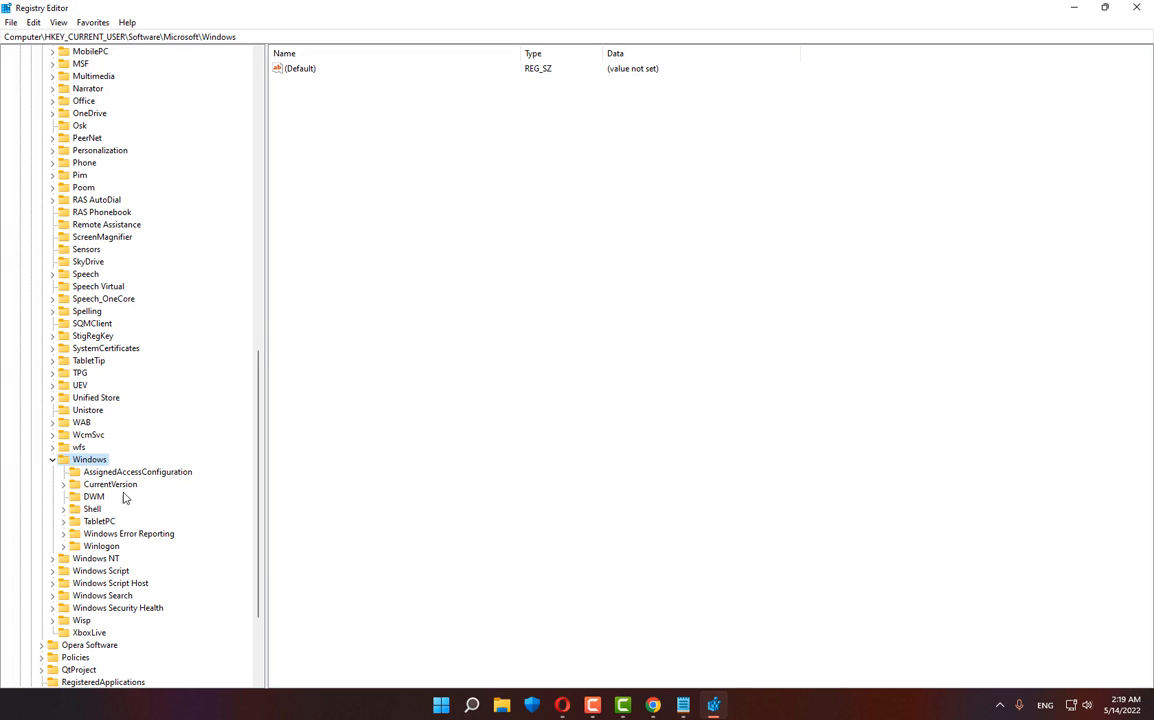
{"action": "left_click", "coordinate": [110, 484]}
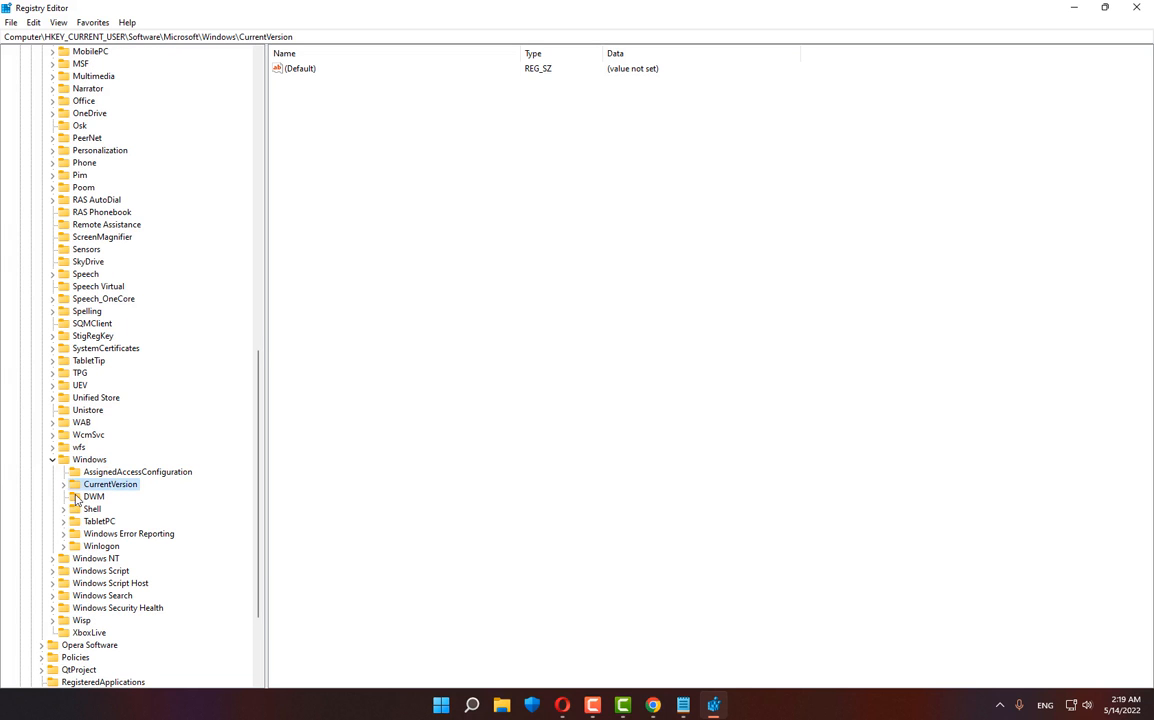
{"action": "left_click", "coordinate": [63, 484]}
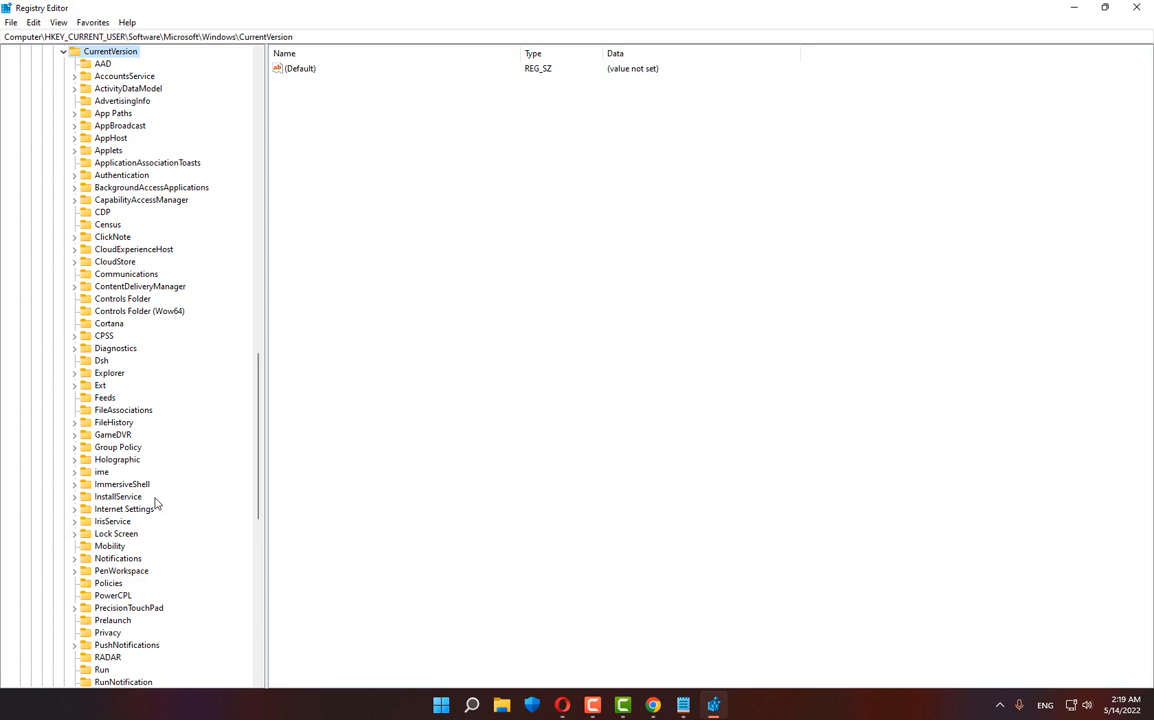
{"action": "left_click", "coordinate": [110, 373]}
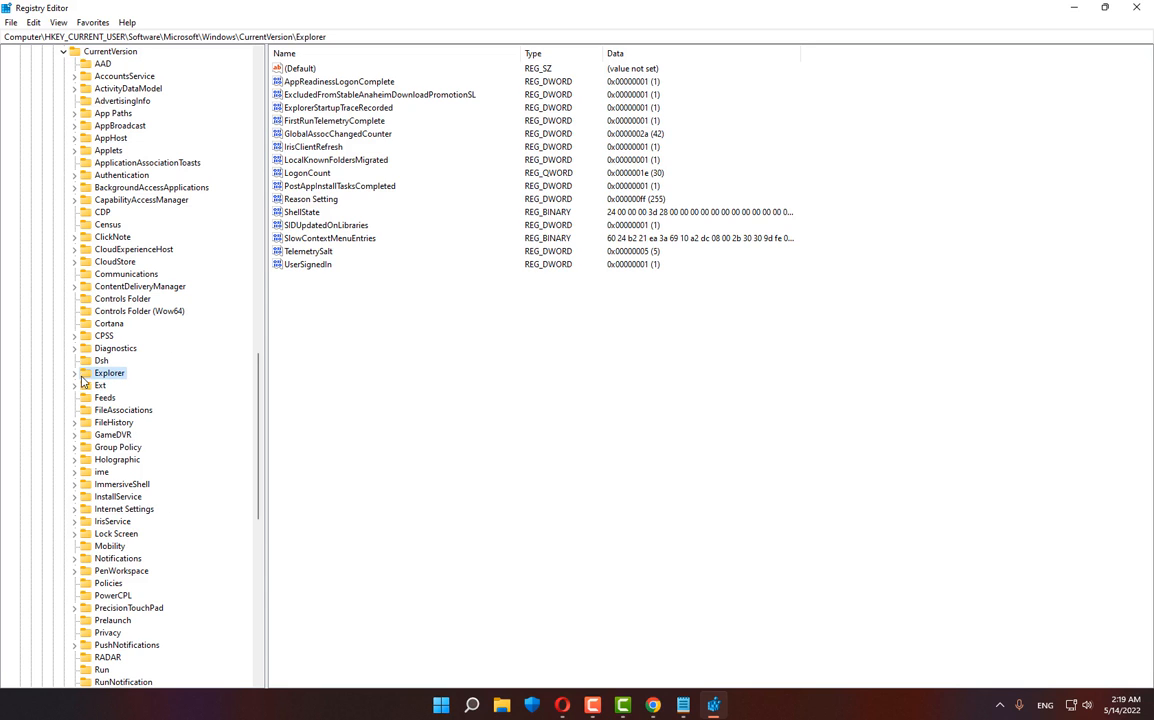
{"action": "left_click", "coordinate": [74, 373]}
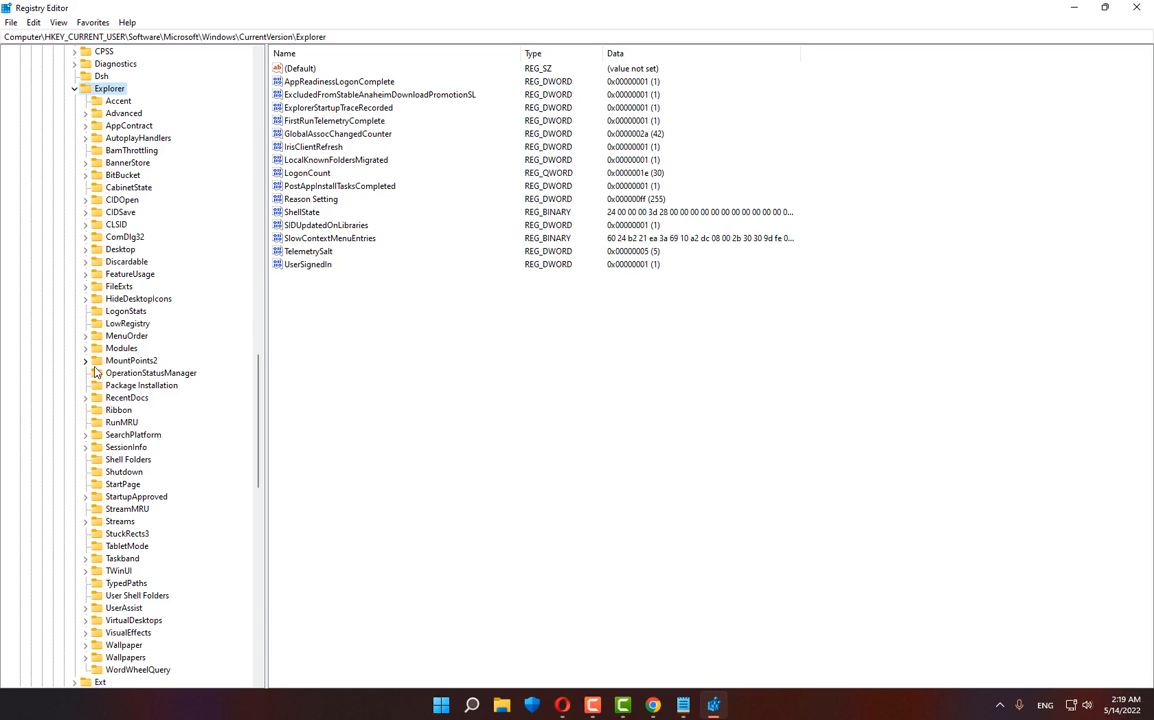
{"action": "left_click", "coordinate": [123, 114]}
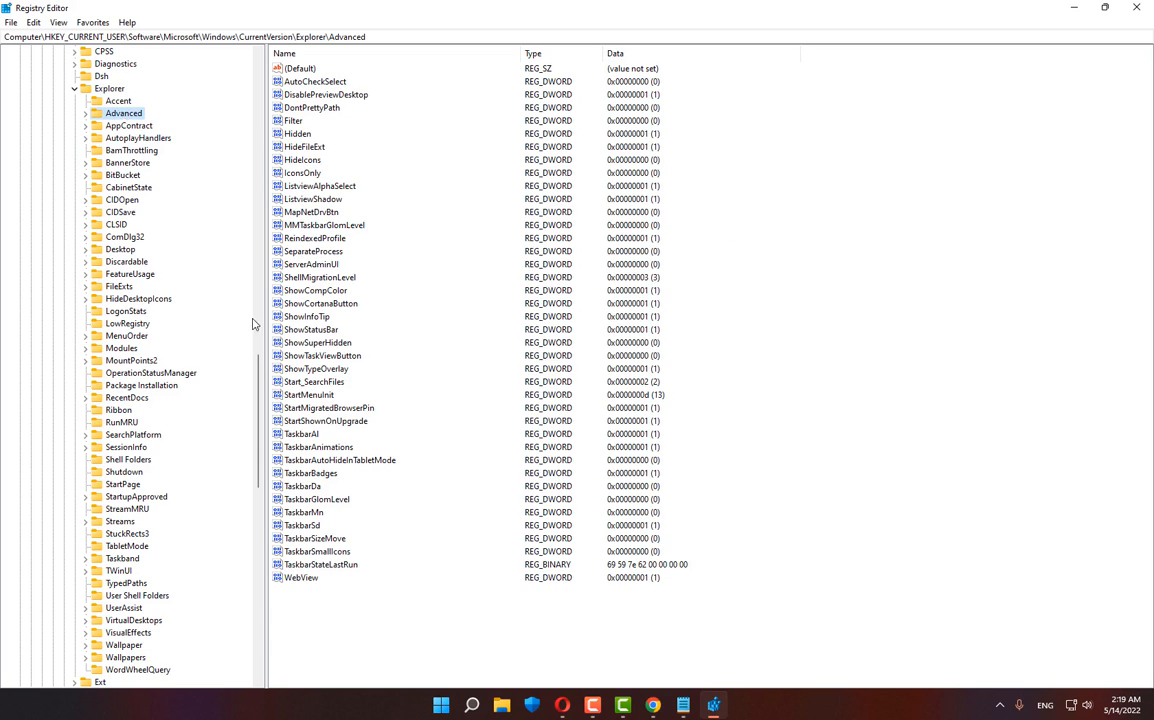
Create a DWORD (32-bit) value named TaskbarSi in the Advanced key and set its value data to 0.
{"action": "right_click", "coordinate": [369, 634]}
{"action": "mouse_move", "coordinate": [428, 640]}
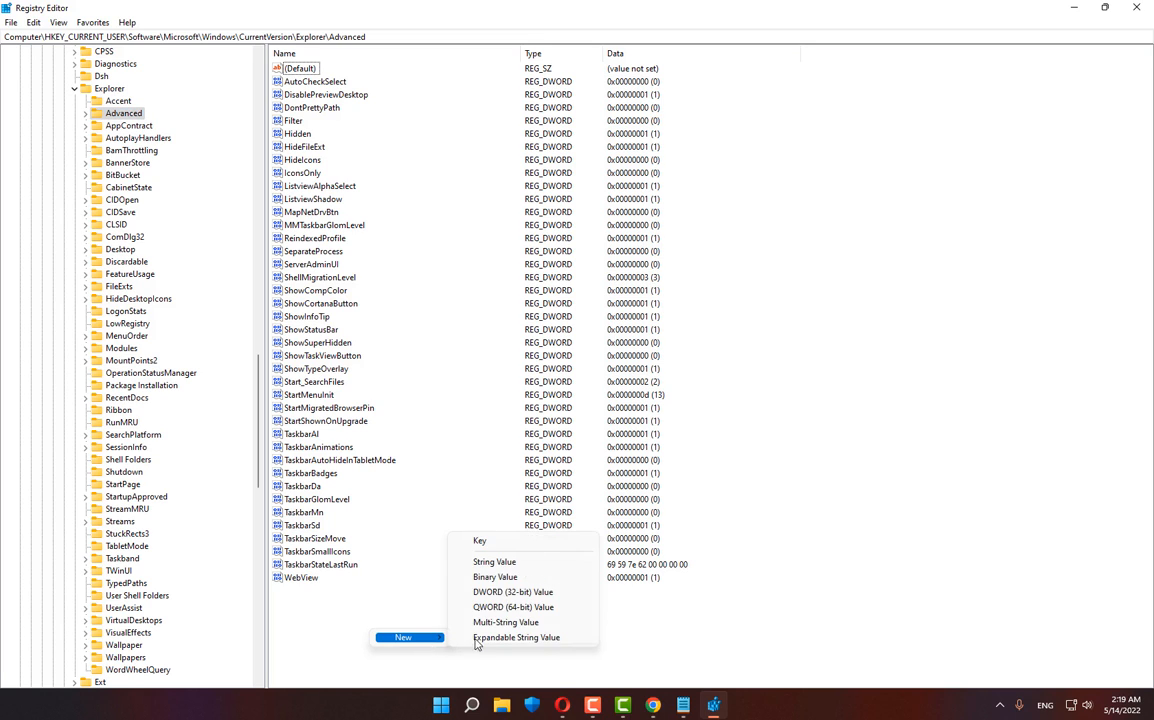
{"action": "left_click", "coordinate": [509, 596]}
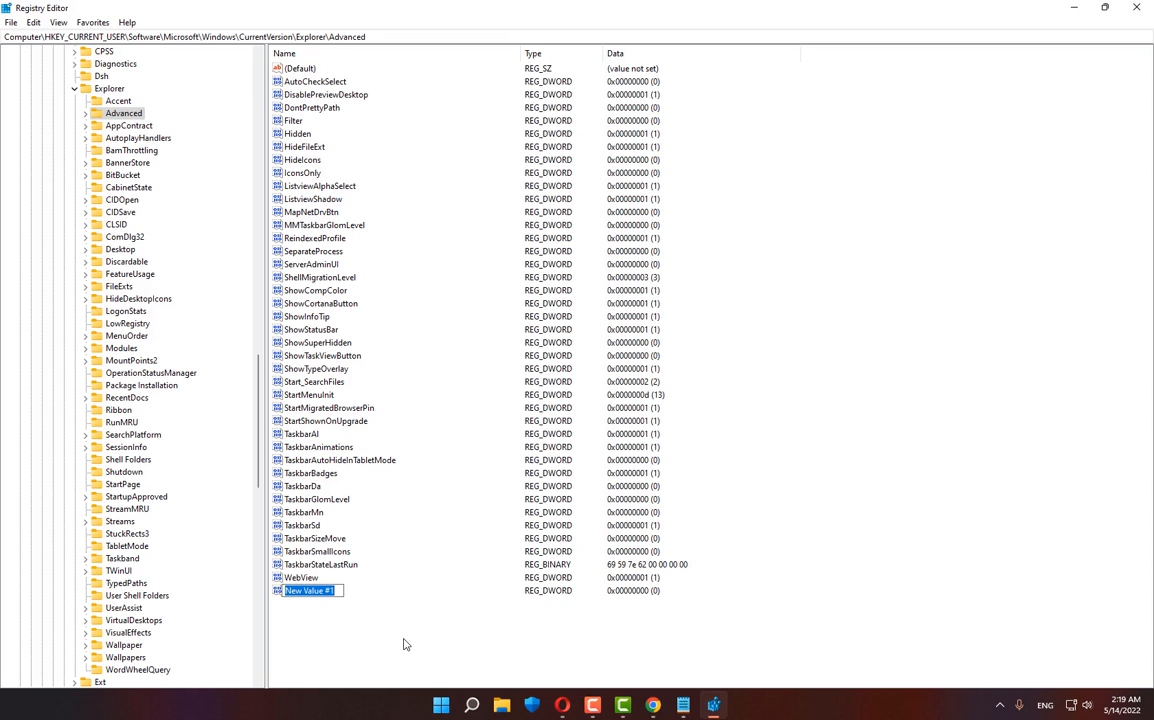
{"action": "type", "text": "TaskbarSi"}
{"action": "key", "text": "Return"}
{"action": "double_click", "coordinate": [304, 592]}
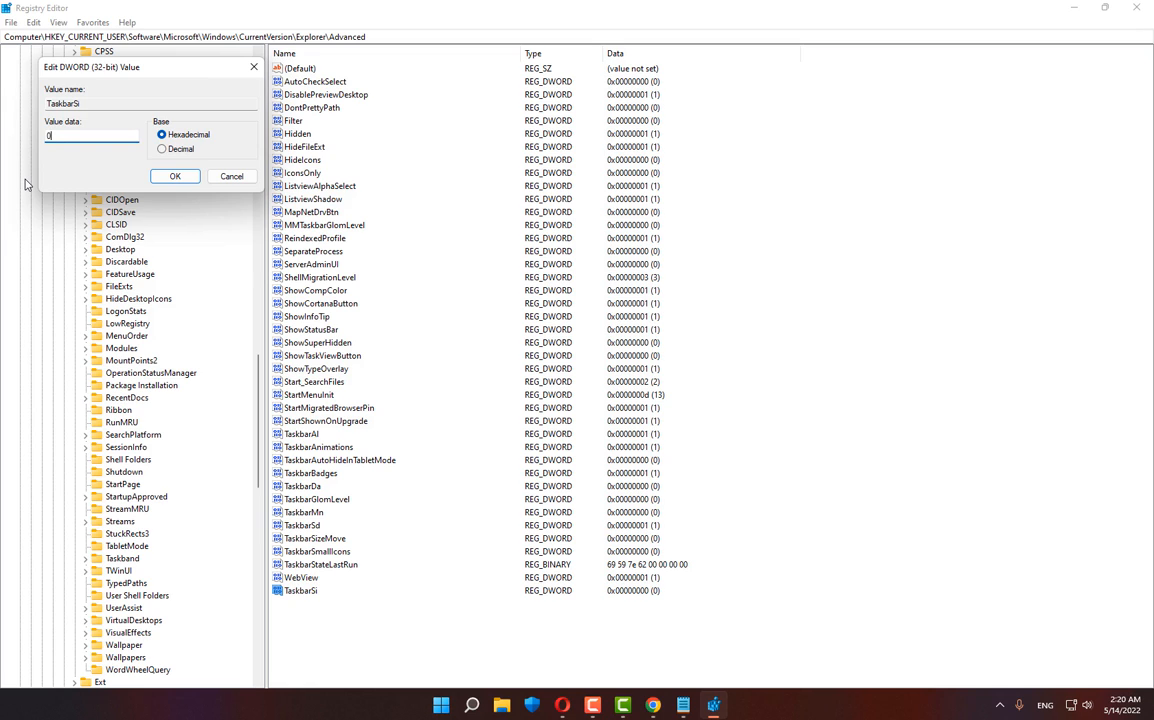
{"action": "left_click", "coordinate": [174, 176]}
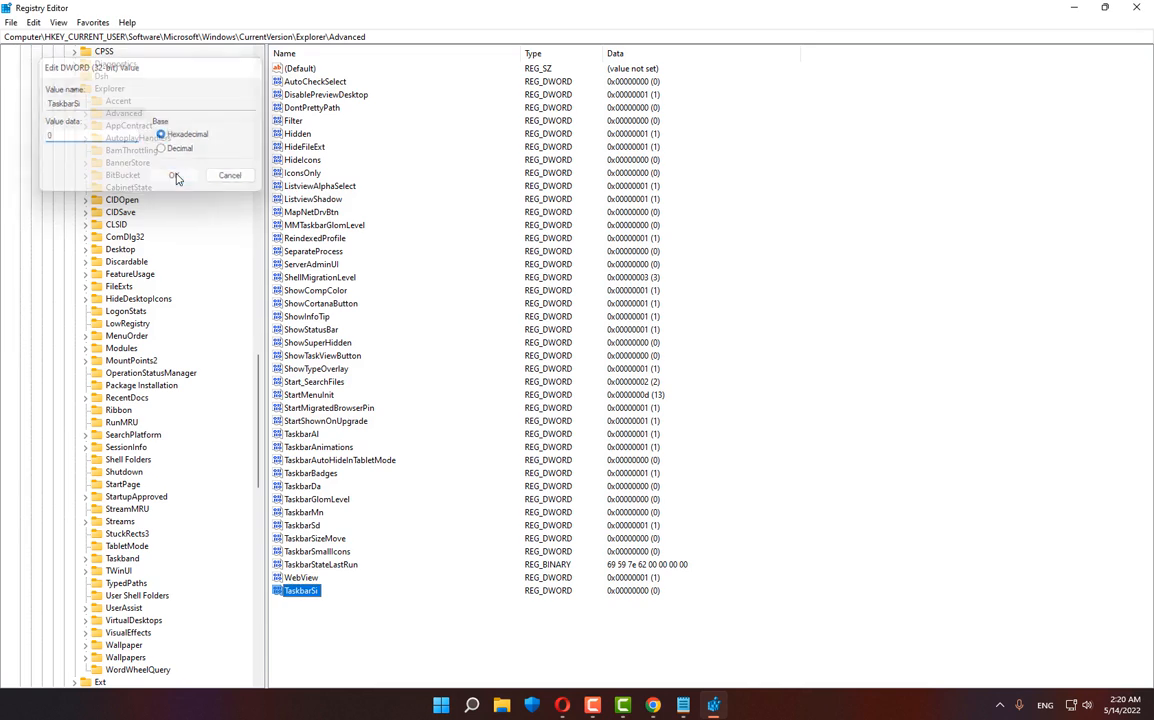
Collapse the expanded registry keys back up to HKEY_CURRENT_USER and close Registry Editor.
{"action": "left_click", "coordinate": [1075, 8]}
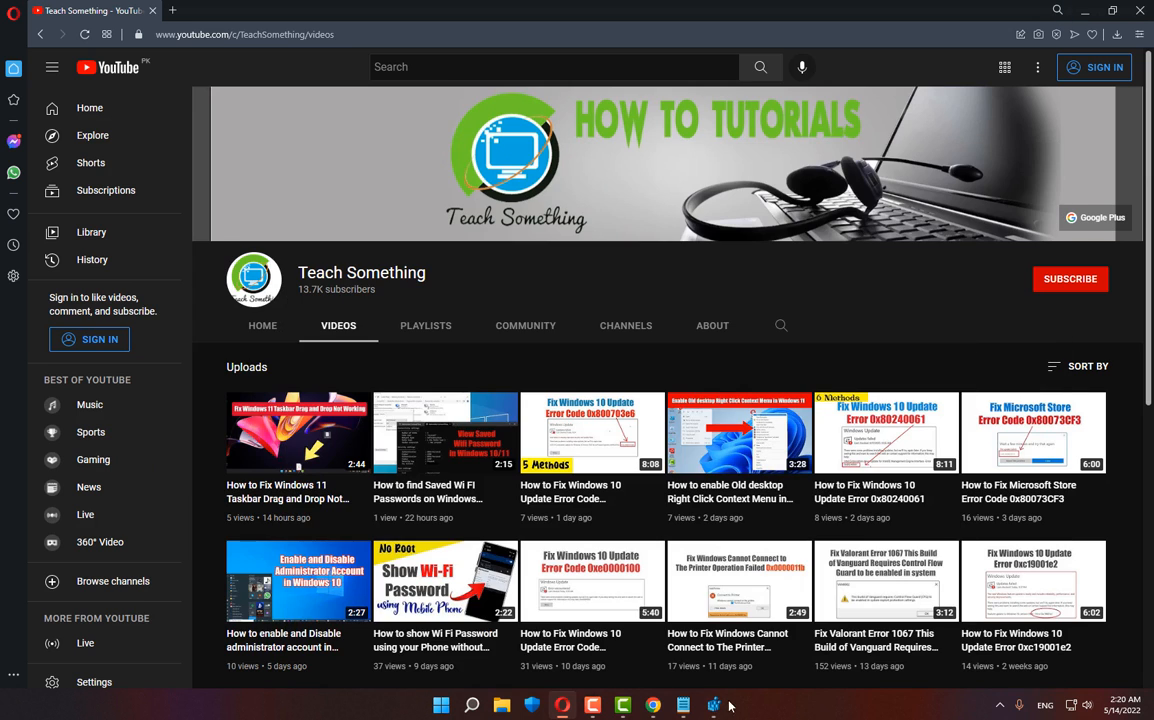
{"action": "left_click", "coordinate": [718, 705]}
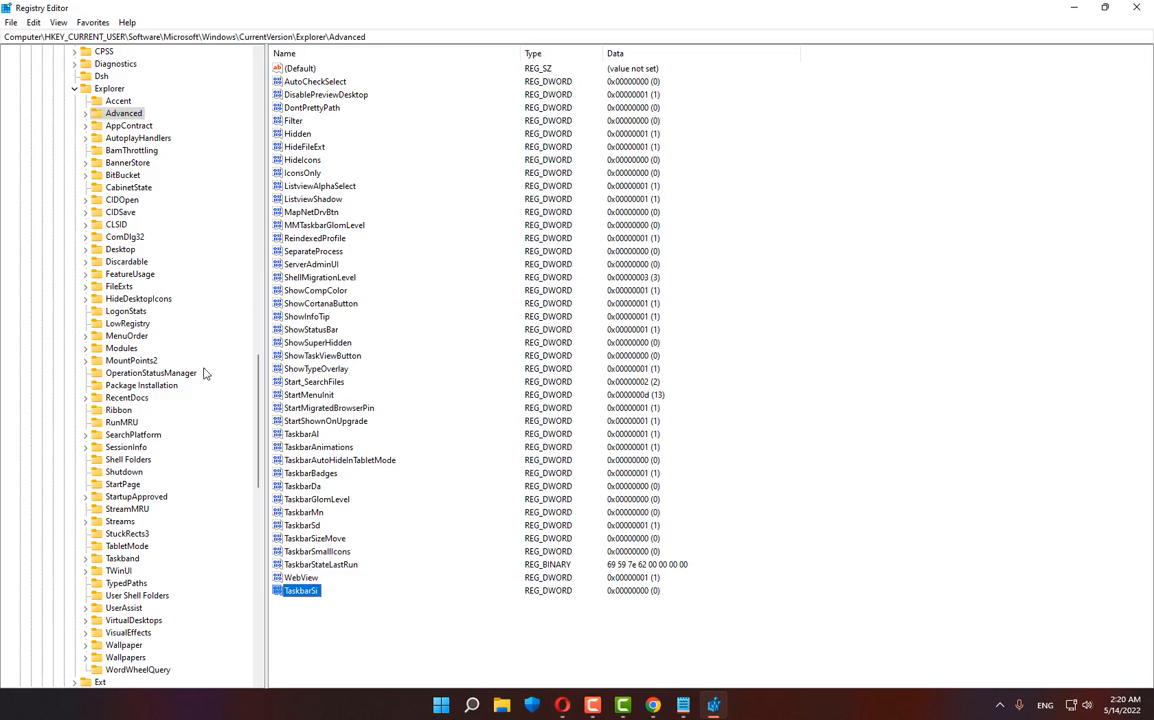
{"action": "left_click", "coordinate": [76, 91]}
{"action": "scroll", "coordinate": [54, 150], "scroll_direction": "up", "scroll_amount": 14}
{"action": "left_click", "coordinate": [63, 285]}
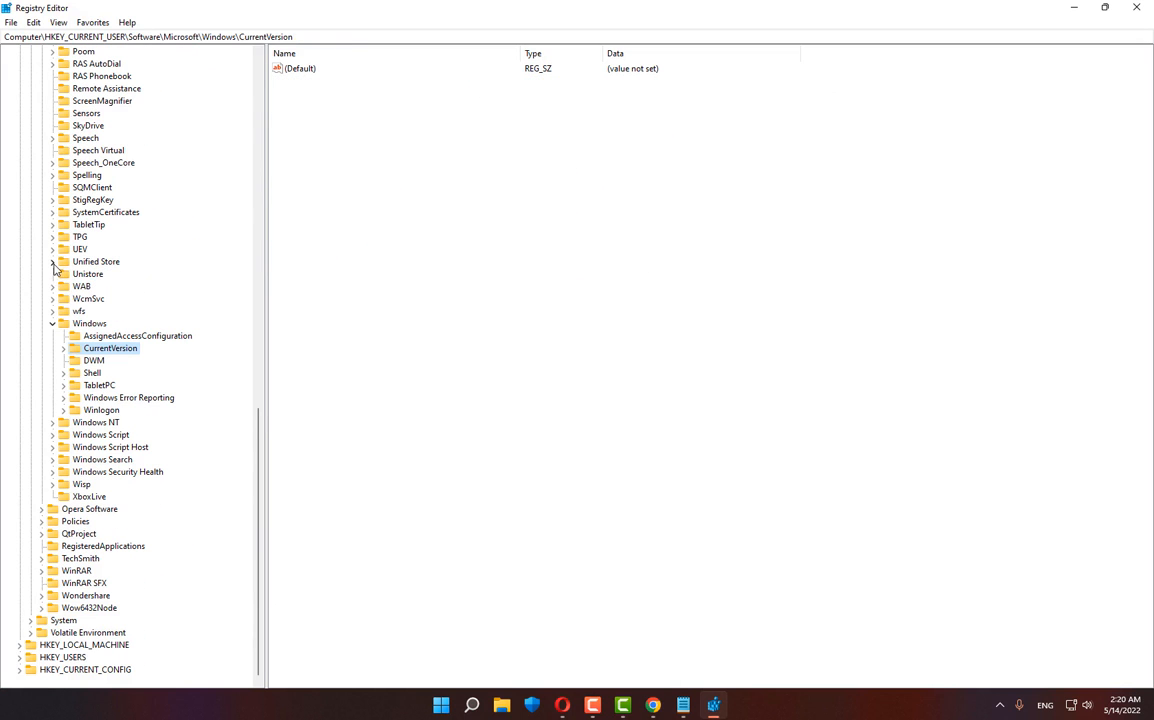
{"action": "left_click", "coordinate": [52, 323]}
{"action": "scroll", "coordinate": [44, 250], "scroll_direction": "up", "scroll_amount": 20}
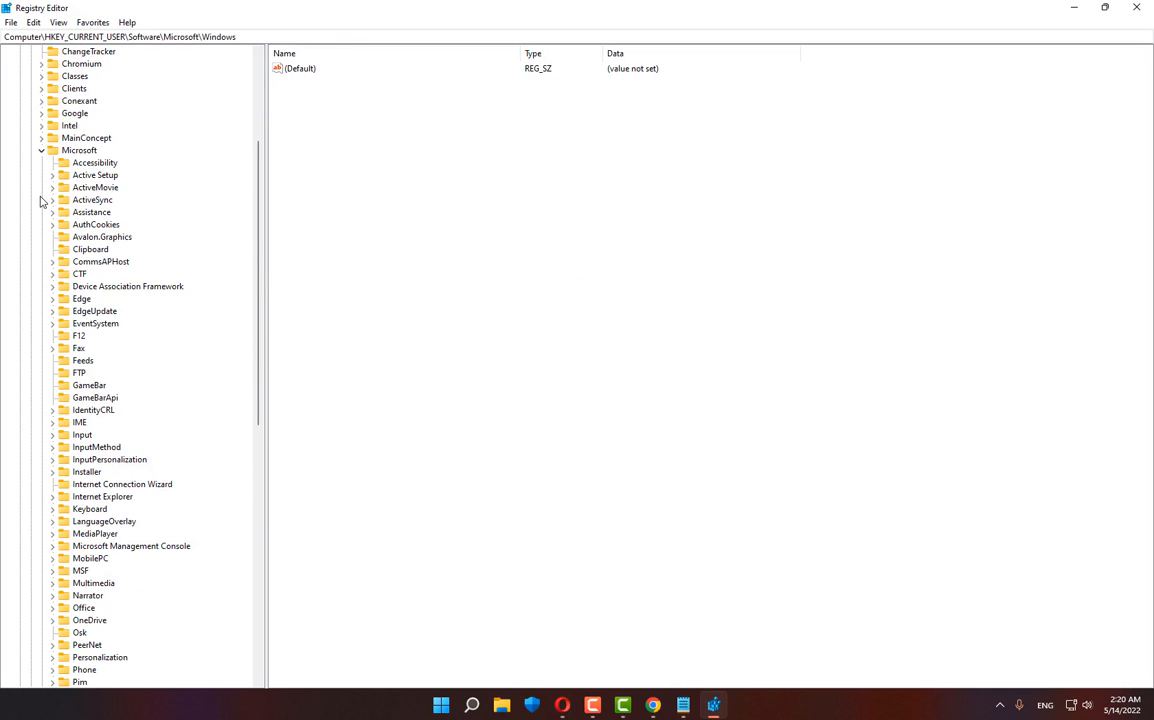
{"action": "scroll", "coordinate": [41, 202], "scroll_direction": "up", "scroll_amount": 2}
{"action": "left_click", "coordinate": [41, 219]}
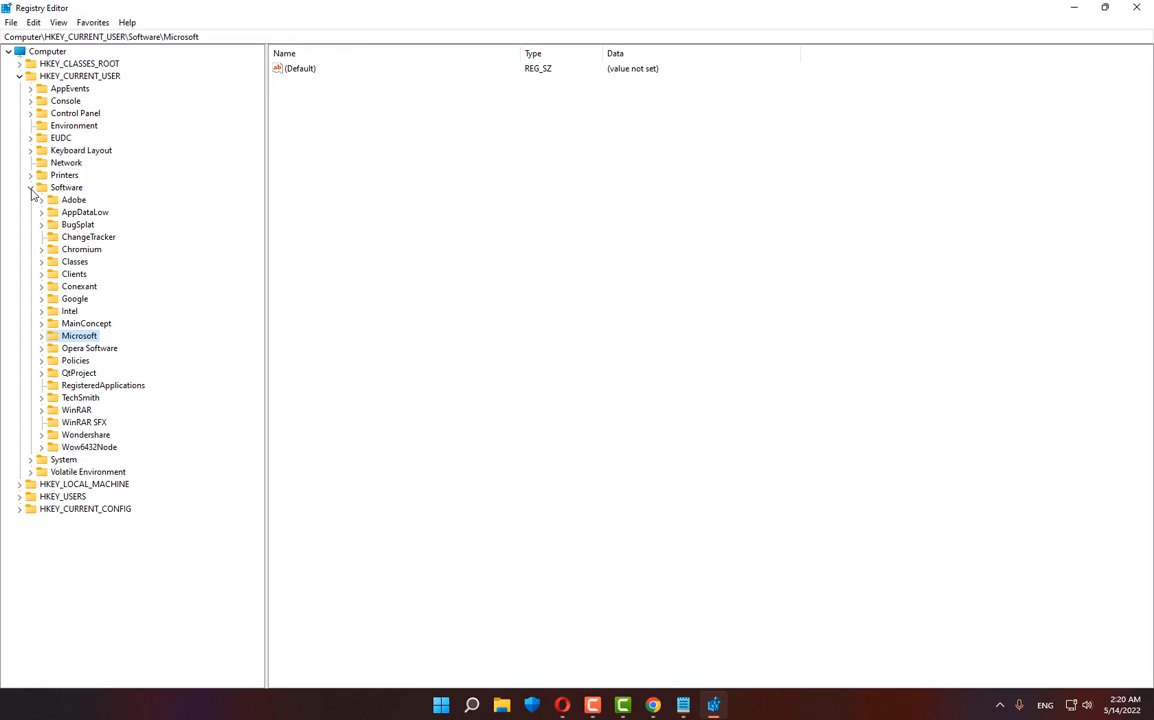
{"action": "left_click", "coordinate": [31, 188]}
{"action": "left_click", "coordinate": [19, 76]}
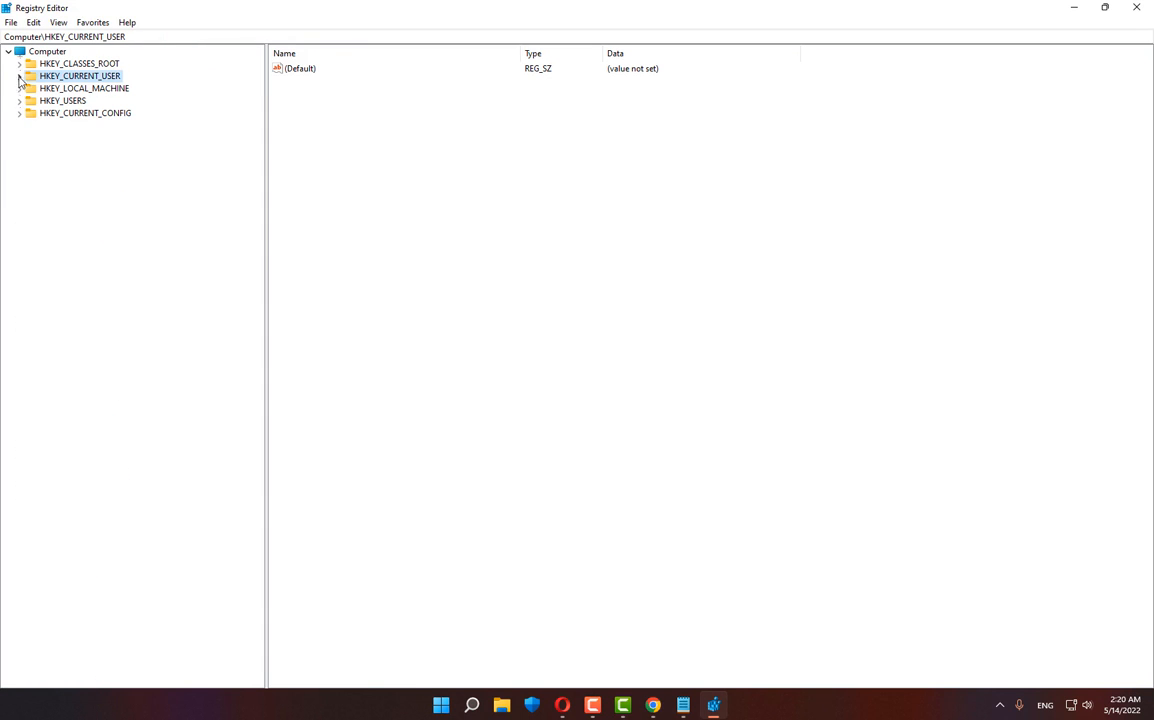
{"action": "left_click", "coordinate": [1136, 10]}
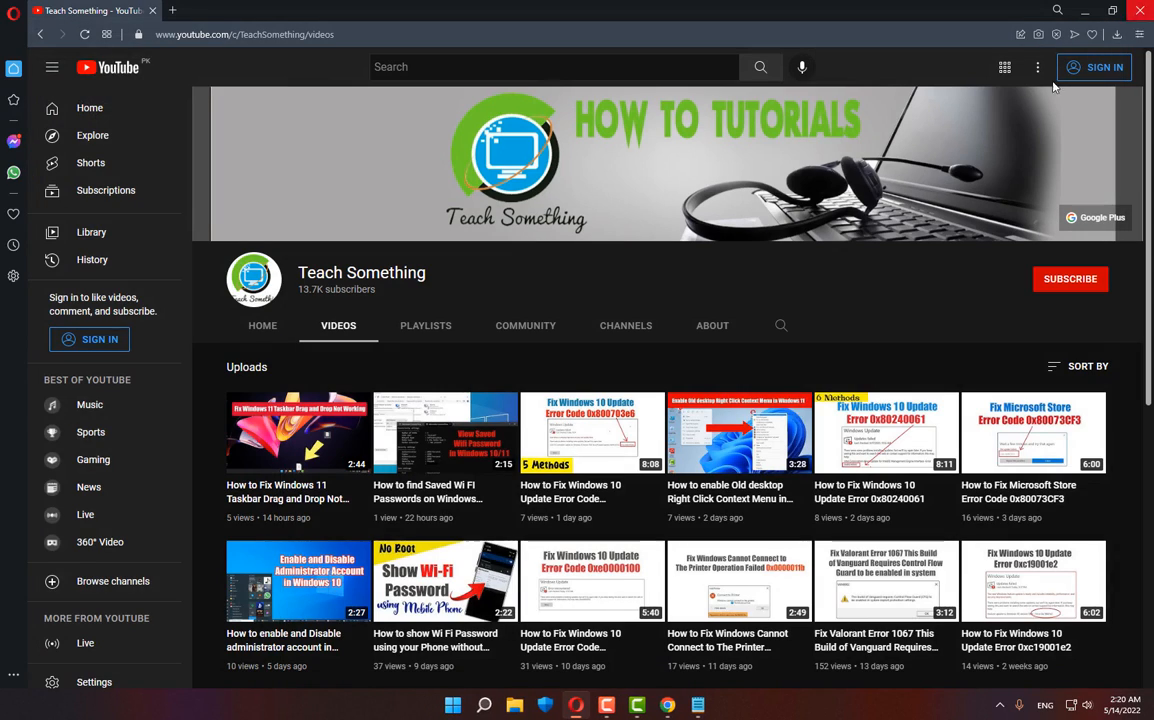
Restart the Windows Explorer process in Task Manager and close Task Manager.
{"action": "right_click", "coordinate": [456, 706]}
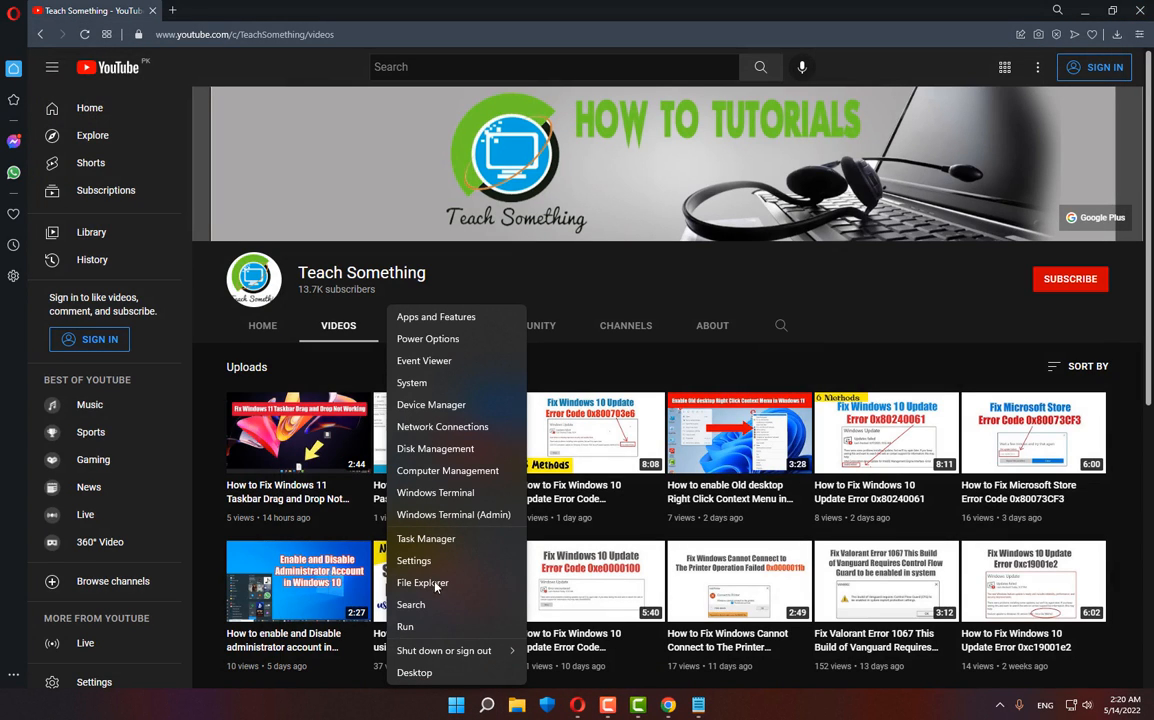
{"action": "left_click", "coordinate": [430, 544]}
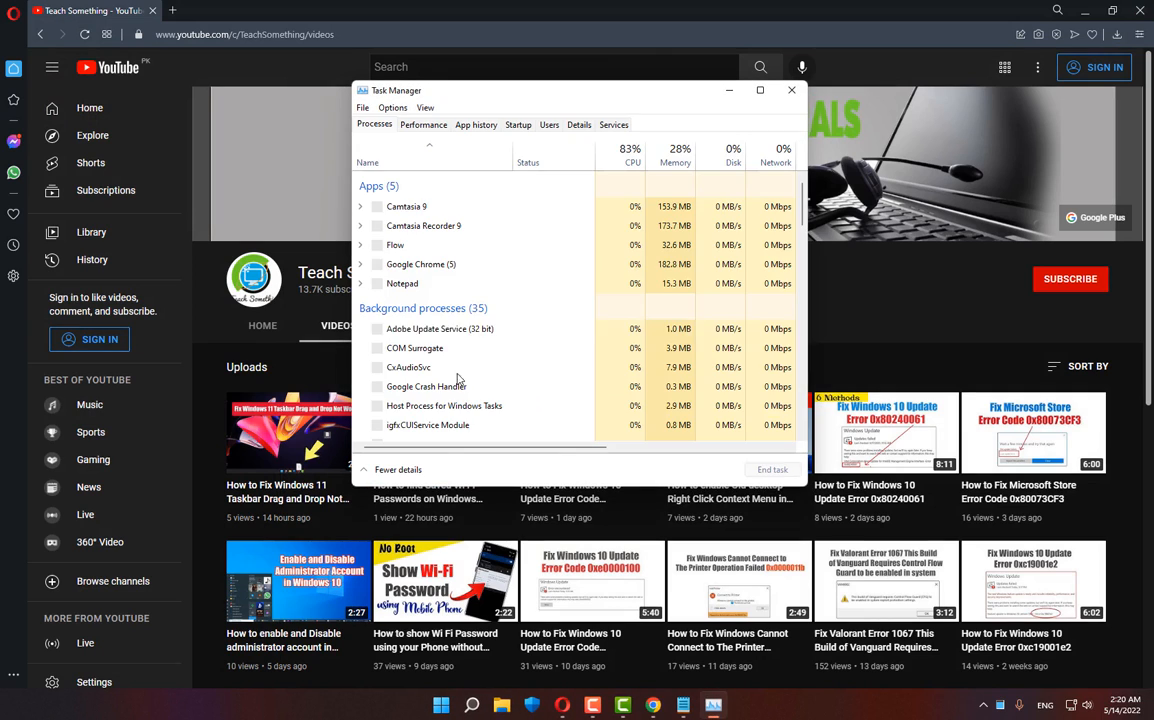
{"action": "scroll", "coordinate": [547, 390], "scroll_direction": "down", "scroll_amount": 20}
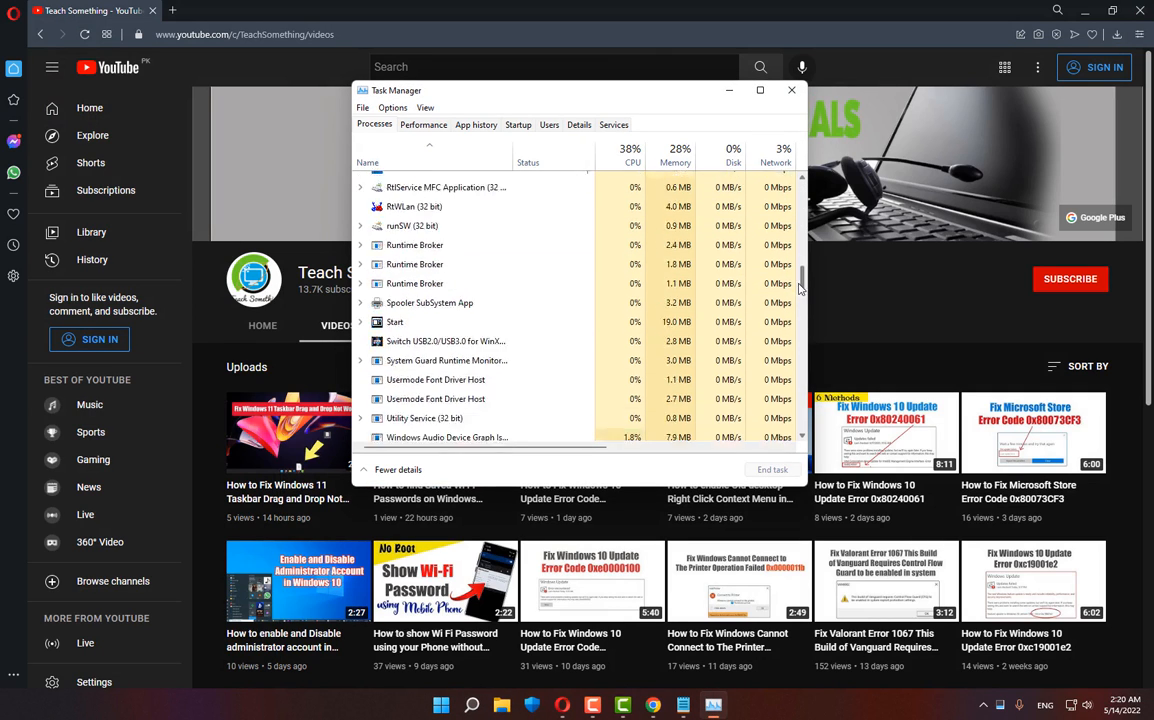
{"action": "left_click", "coordinate": [420, 335]}
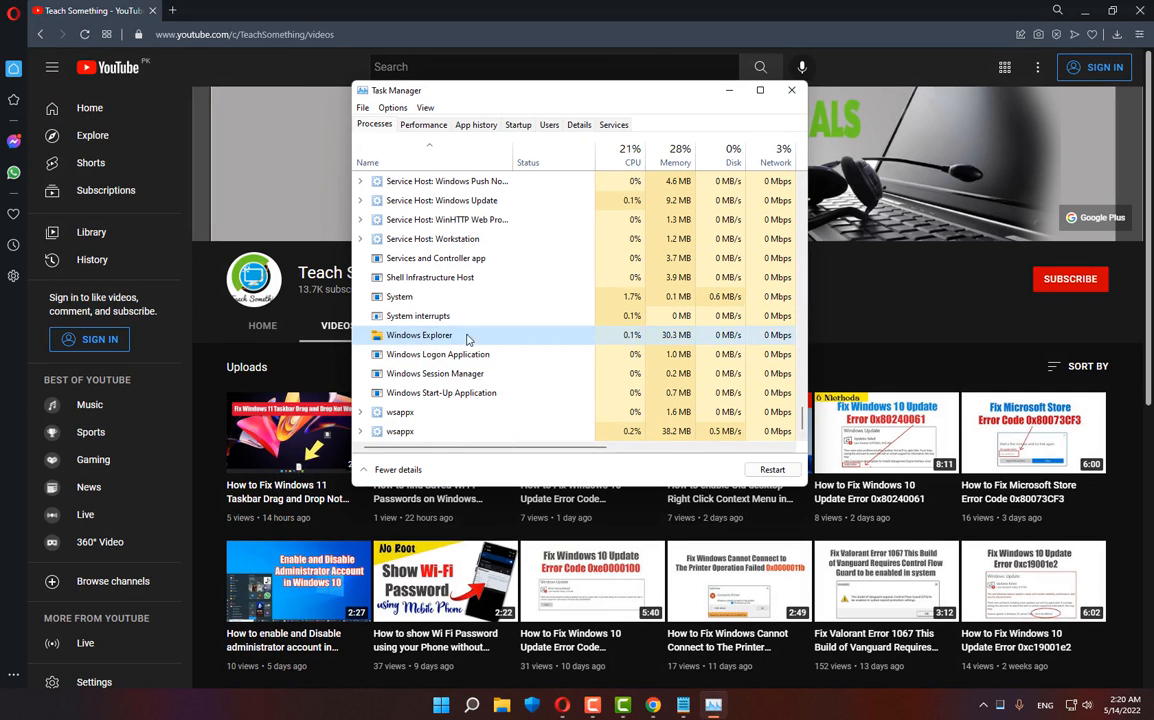
{"action": "left_click", "coordinate": [775, 470]}
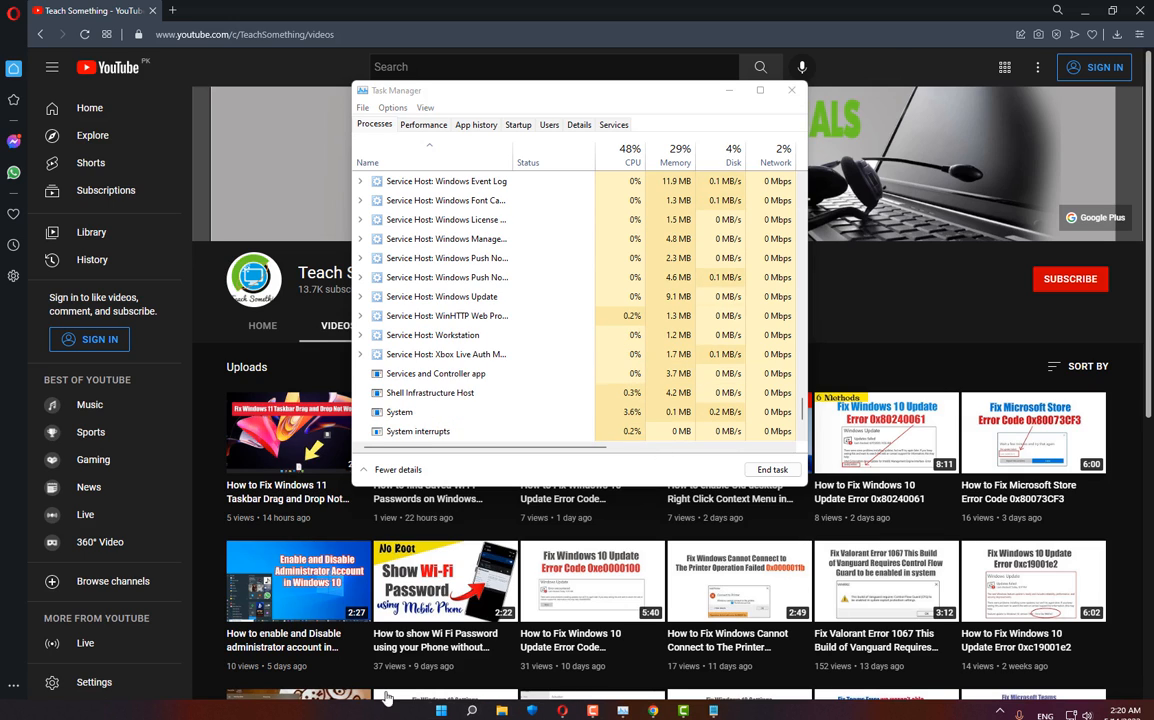
{"action": "left_click", "coordinate": [792, 91]}
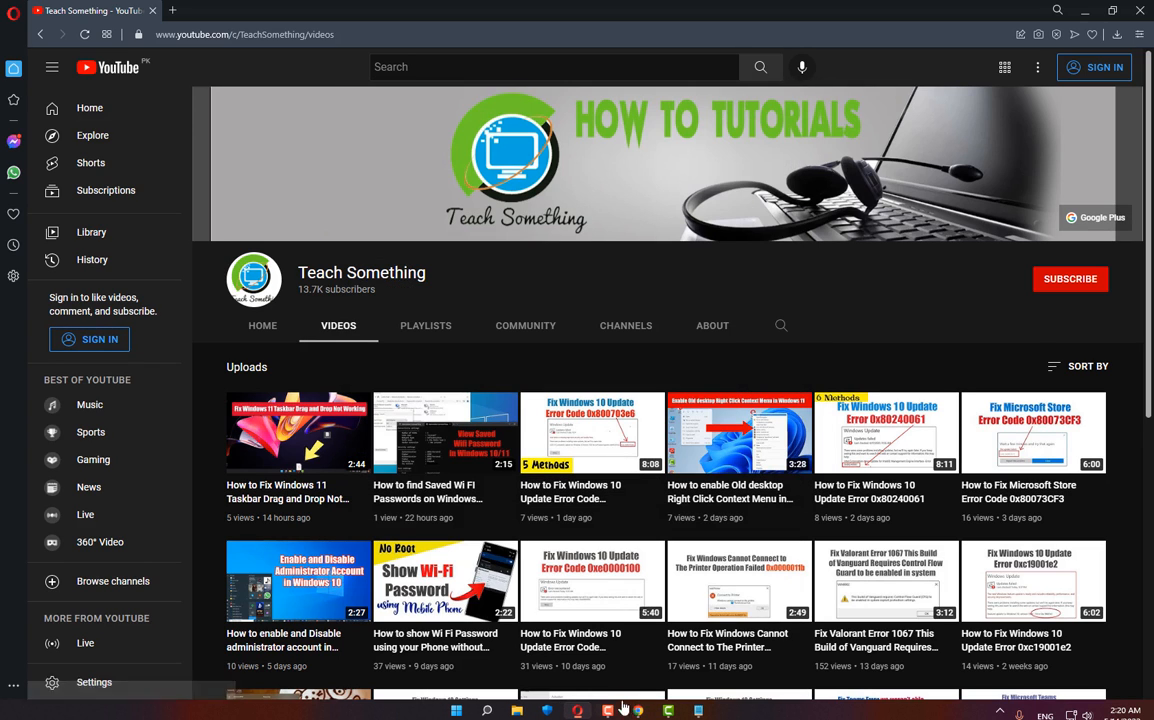
{"action": "left_click", "coordinate": [698, 710]}
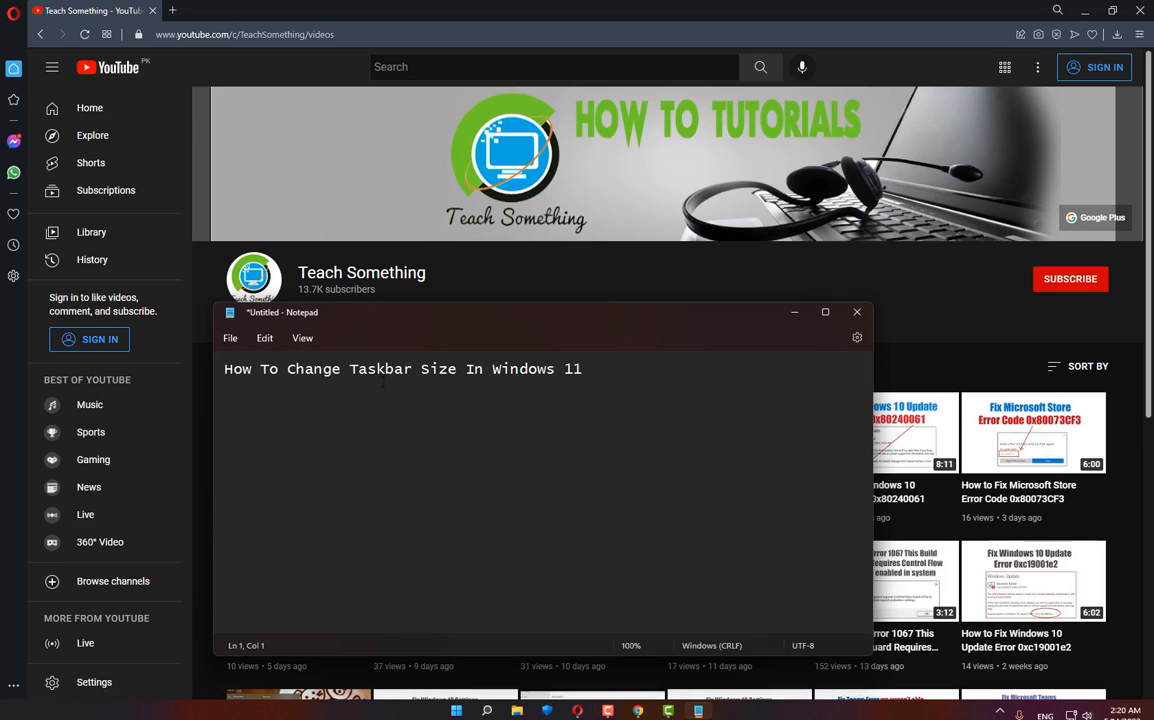
{"action": "left_click", "coordinate": [794, 312]}
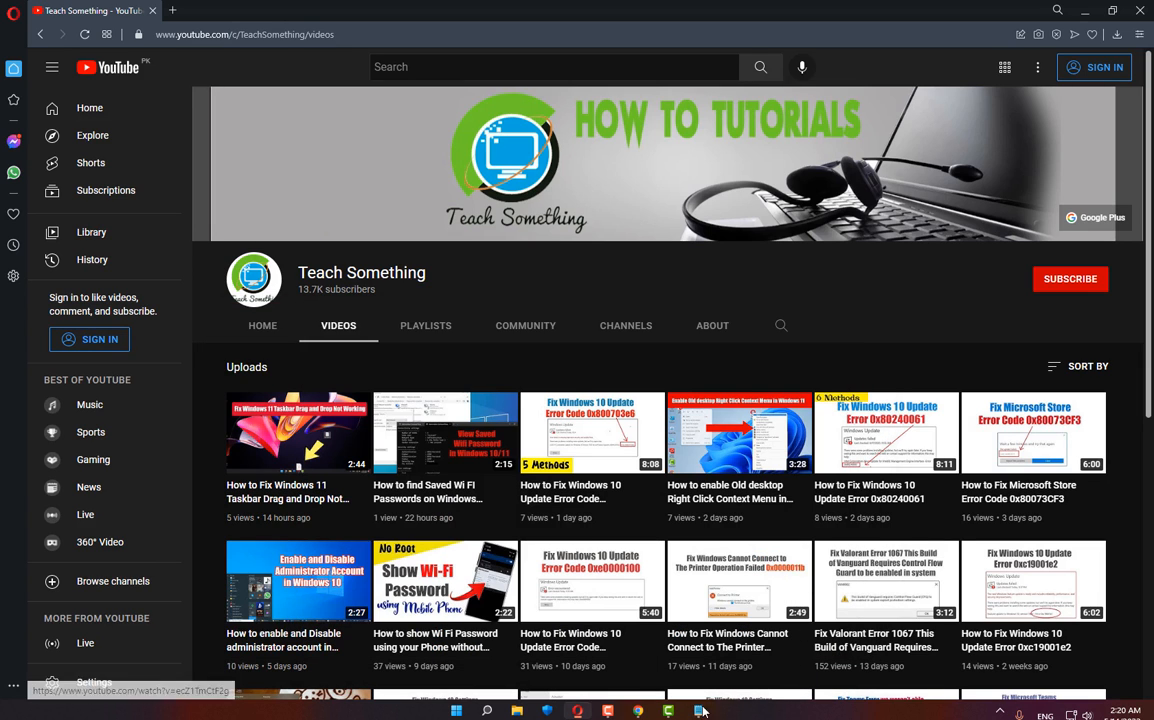
Run Registry Editor as administrator from the recent items in Windows search.
{"action": "left_click", "coordinate": [487, 712]}
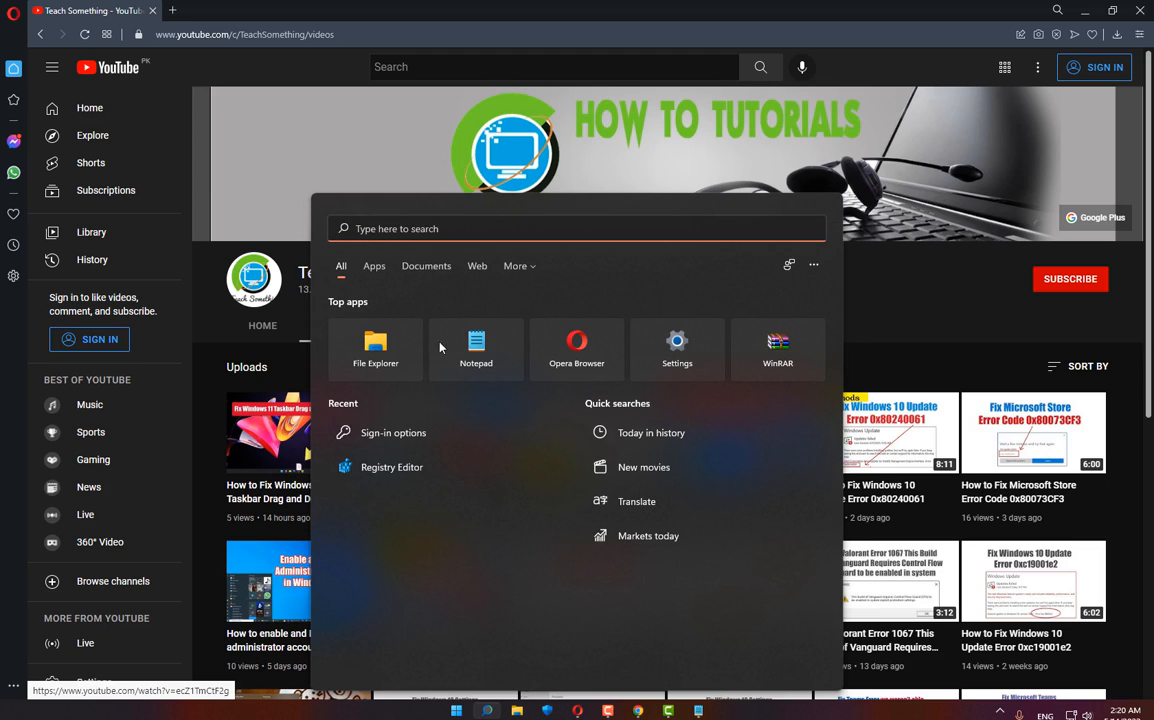
{"action": "right_click", "coordinate": [401, 468]}
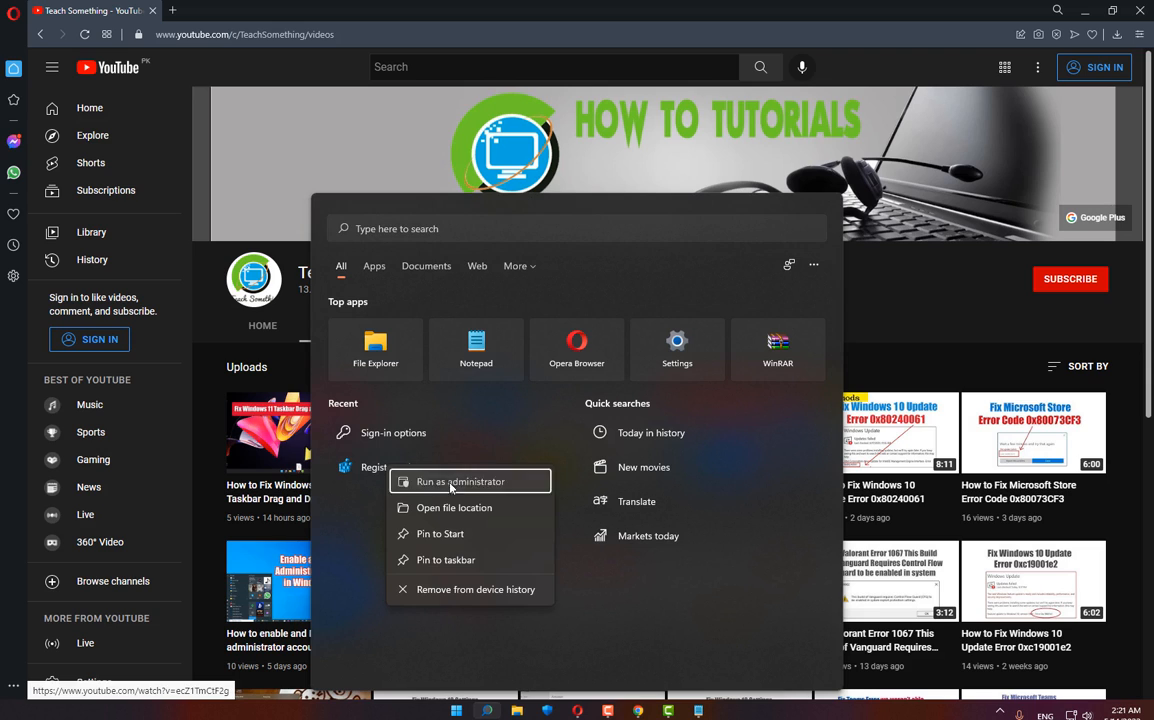
{"action": "left_click", "coordinate": [450, 483]}
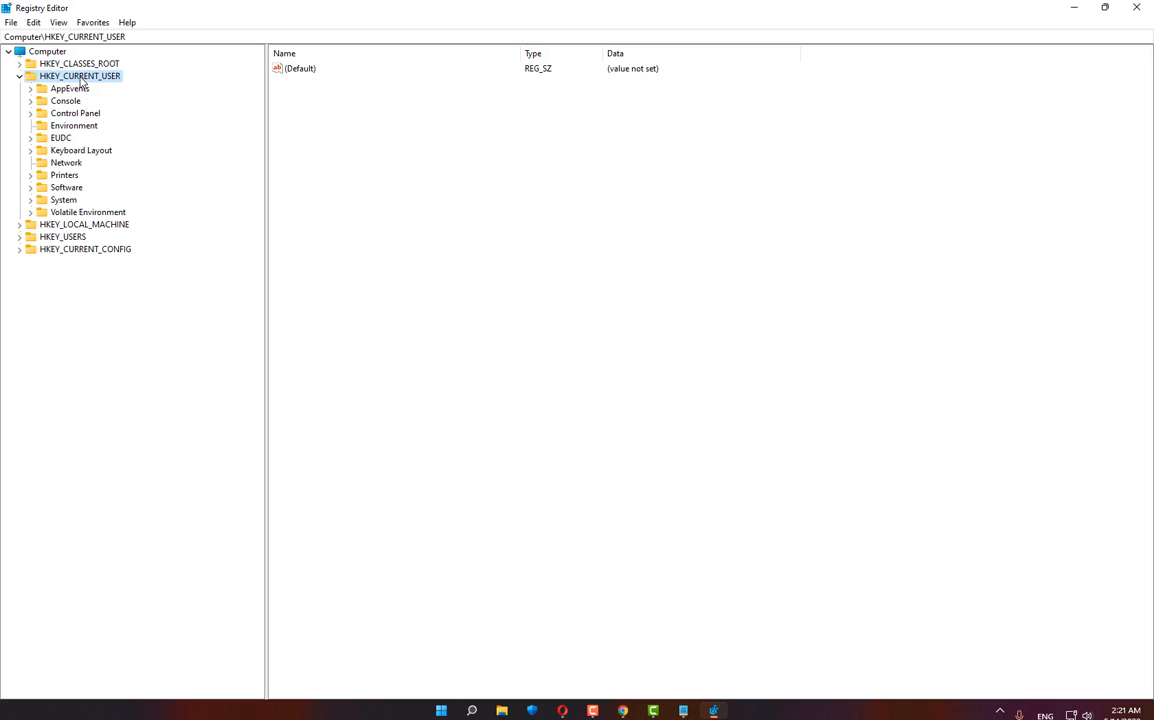
Expand the Software key under HKEY_CURRENT_USER and the Microsoft key inside it.
{"action": "left_click", "coordinate": [62, 187]}
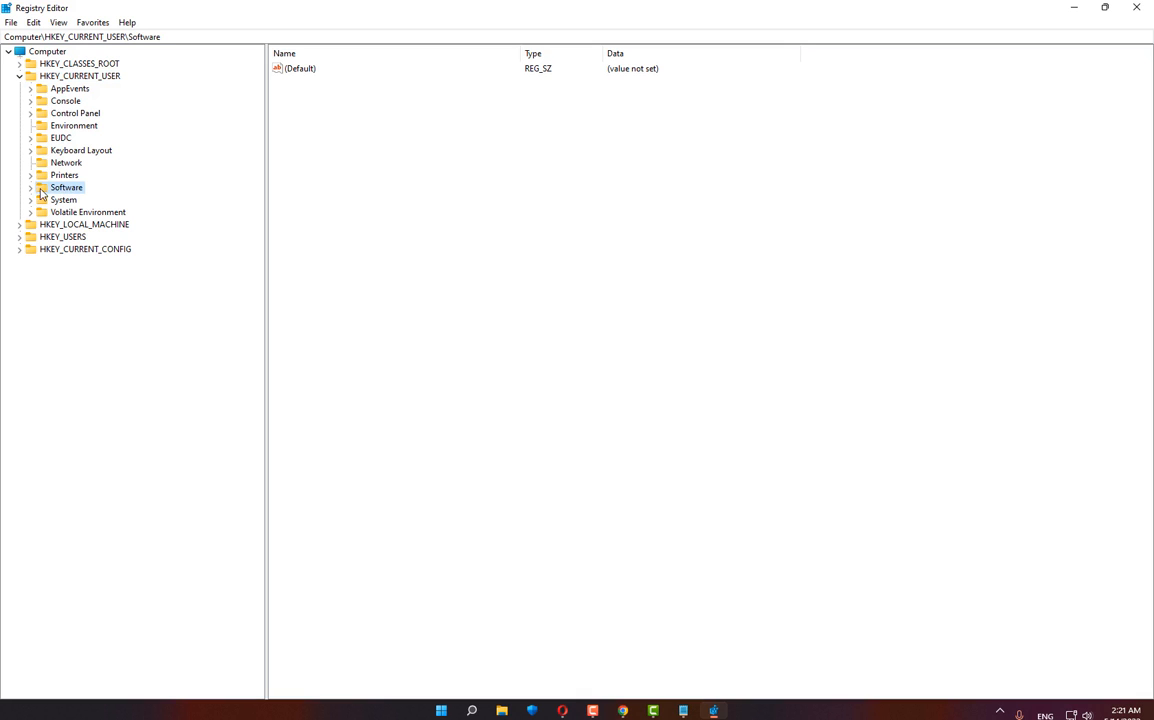
{"action": "left_click", "coordinate": [31, 188]}
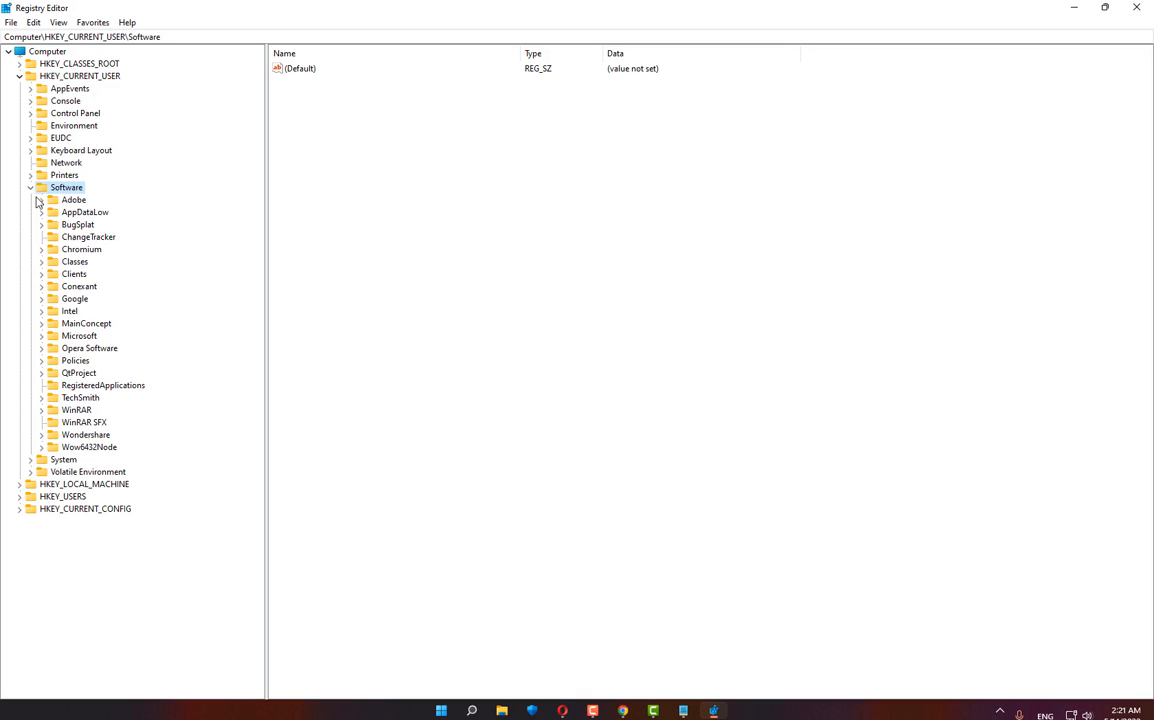
{"action": "left_click", "coordinate": [76, 335]}
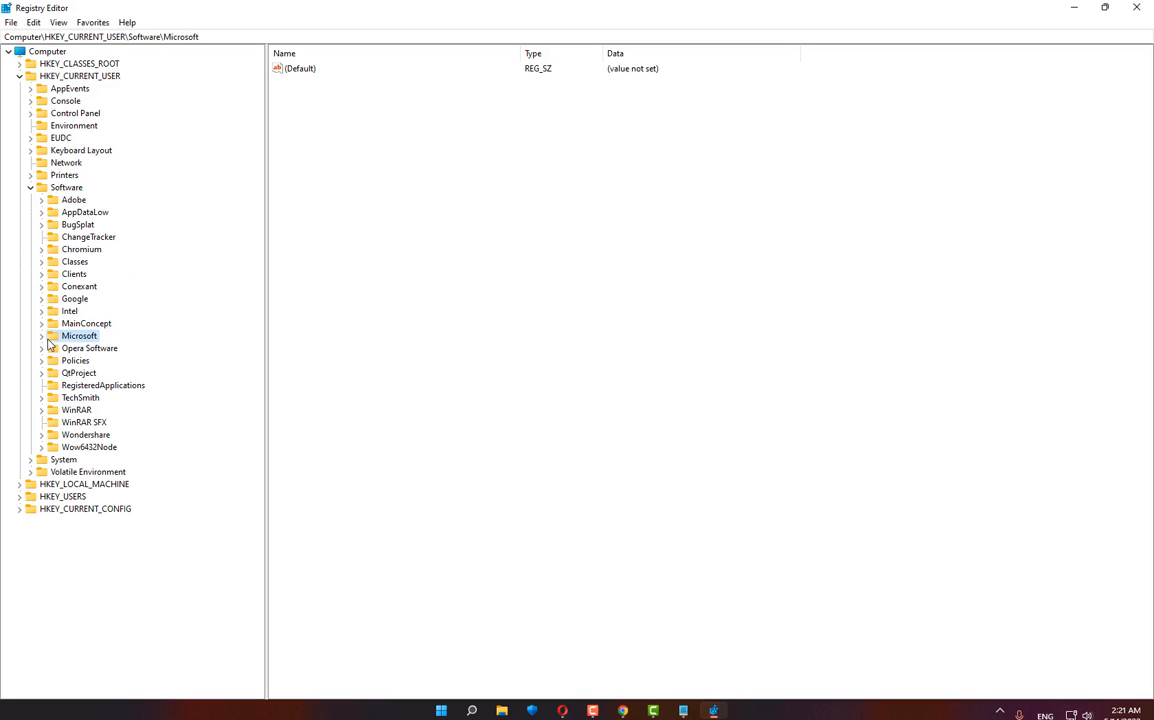
{"action": "left_click", "coordinate": [41, 336]}
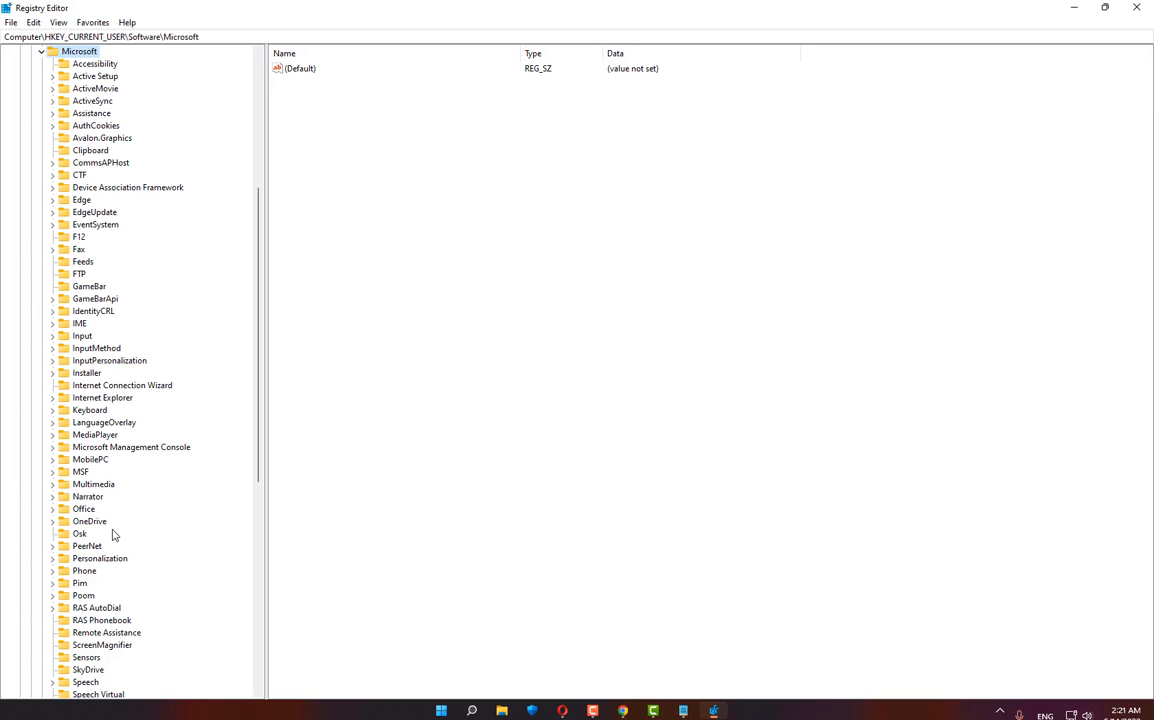
Expand Windows\CurrentVersion\Explorer within the Microsoft key and select the Advanced key.
{"action": "scroll", "coordinate": [115, 527], "scroll_direction": "down", "scroll_amount": 12}
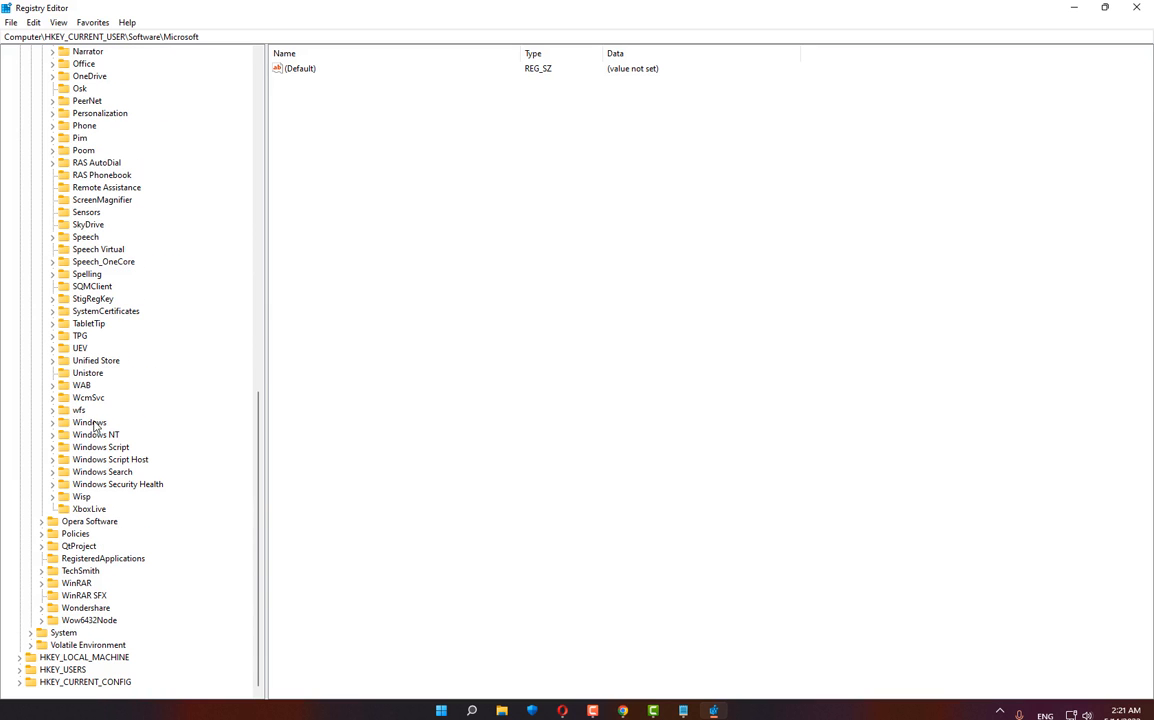
{"action": "left_click", "coordinate": [62, 425]}
{"action": "left_click", "coordinate": [53, 423]}
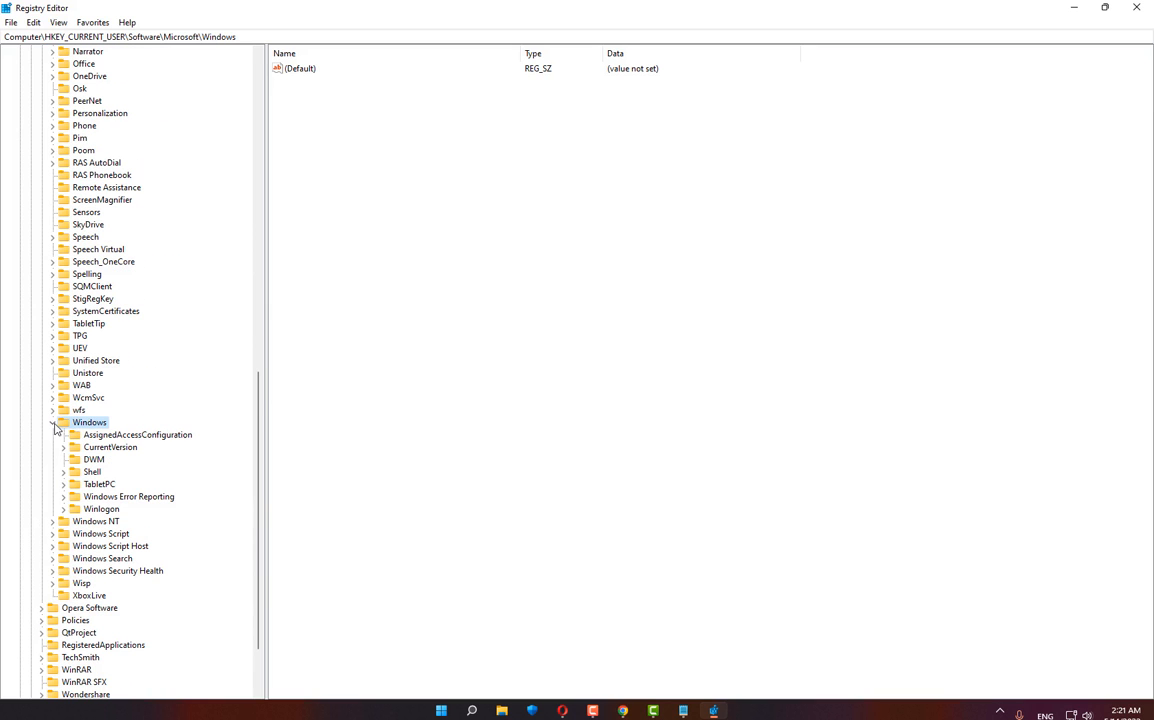
{"action": "left_click", "coordinate": [100, 447]}
{"action": "left_click", "coordinate": [63, 447]}
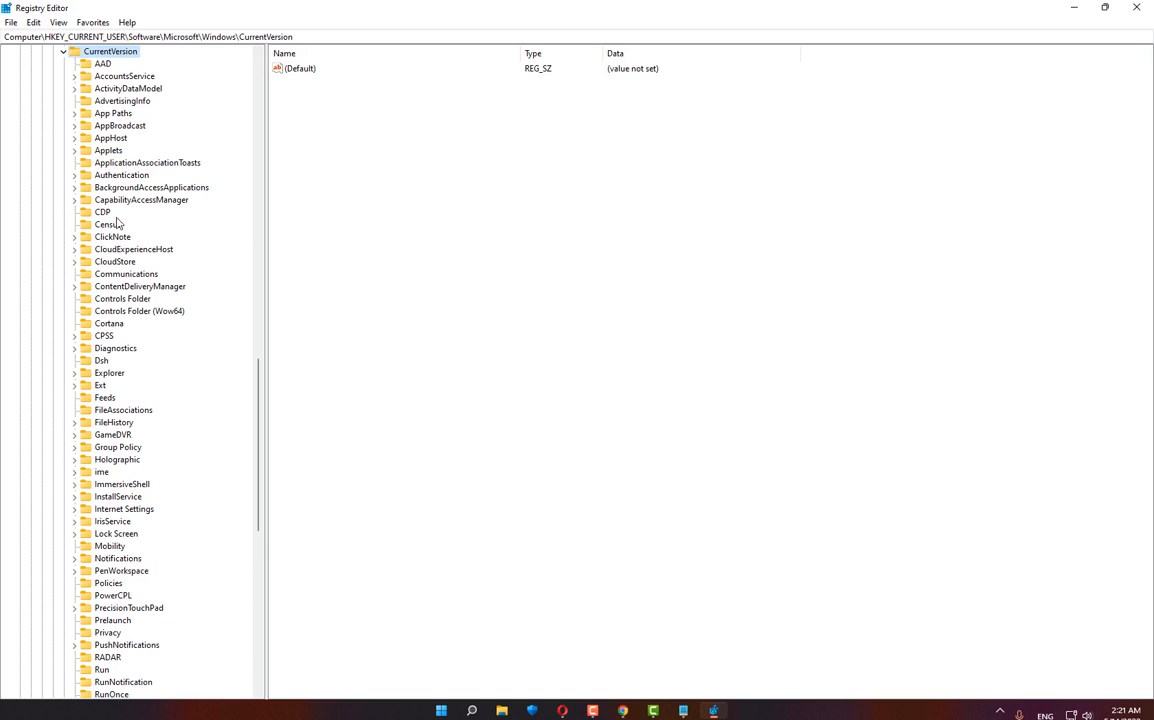
{"action": "left_click", "coordinate": [110, 374]}
{"action": "left_click", "coordinate": [74, 375]}
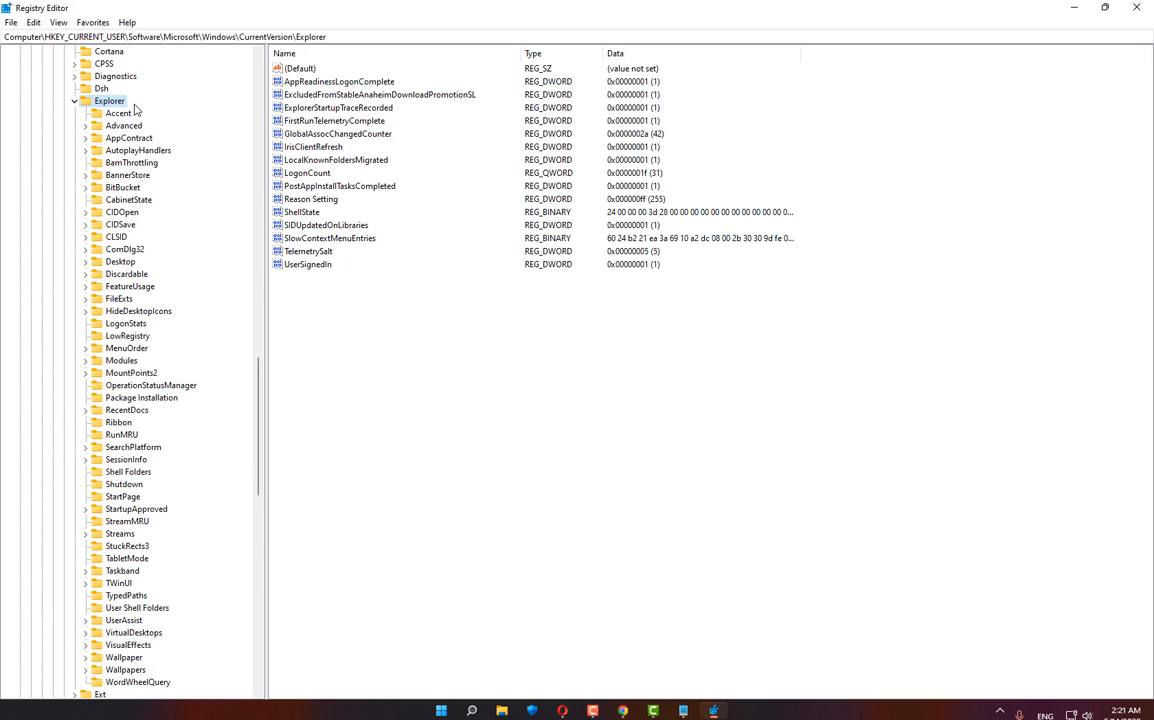
{"action": "left_click", "coordinate": [124, 126]}
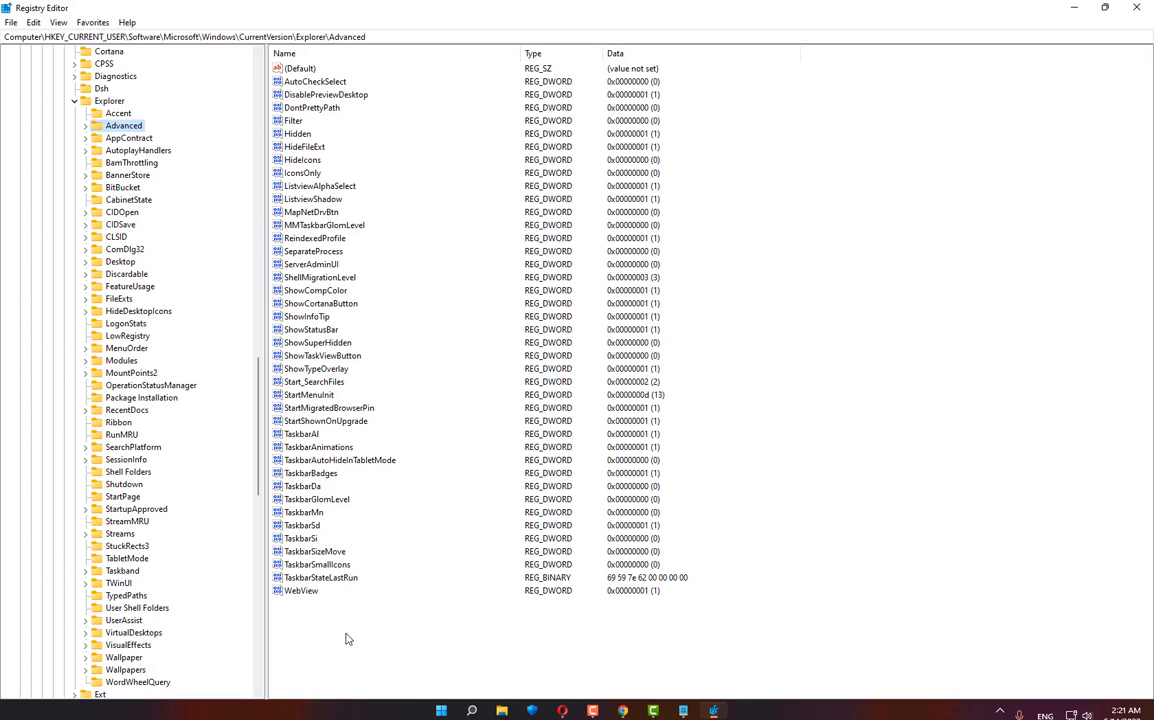
Set the value data of TaskbarSi in the Advanced key to 1 and minimize Registry Editor.
{"action": "double_click", "coordinate": [301, 539]}
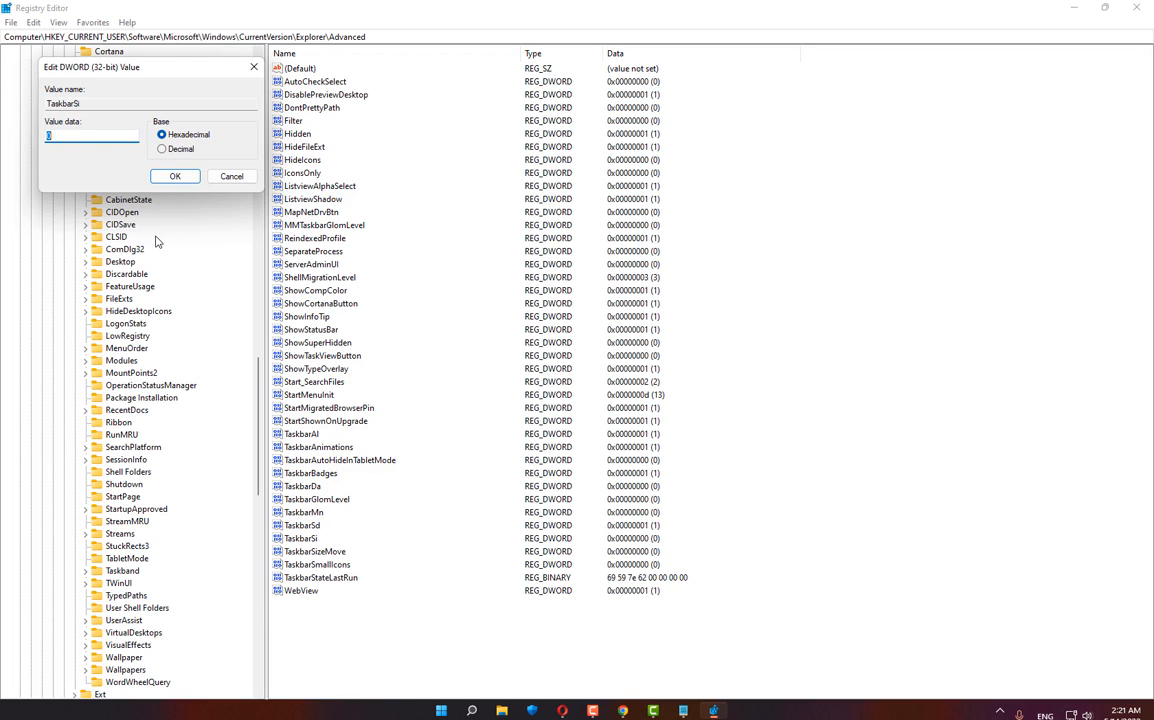
{"action": "left_click", "coordinate": [174, 176]}
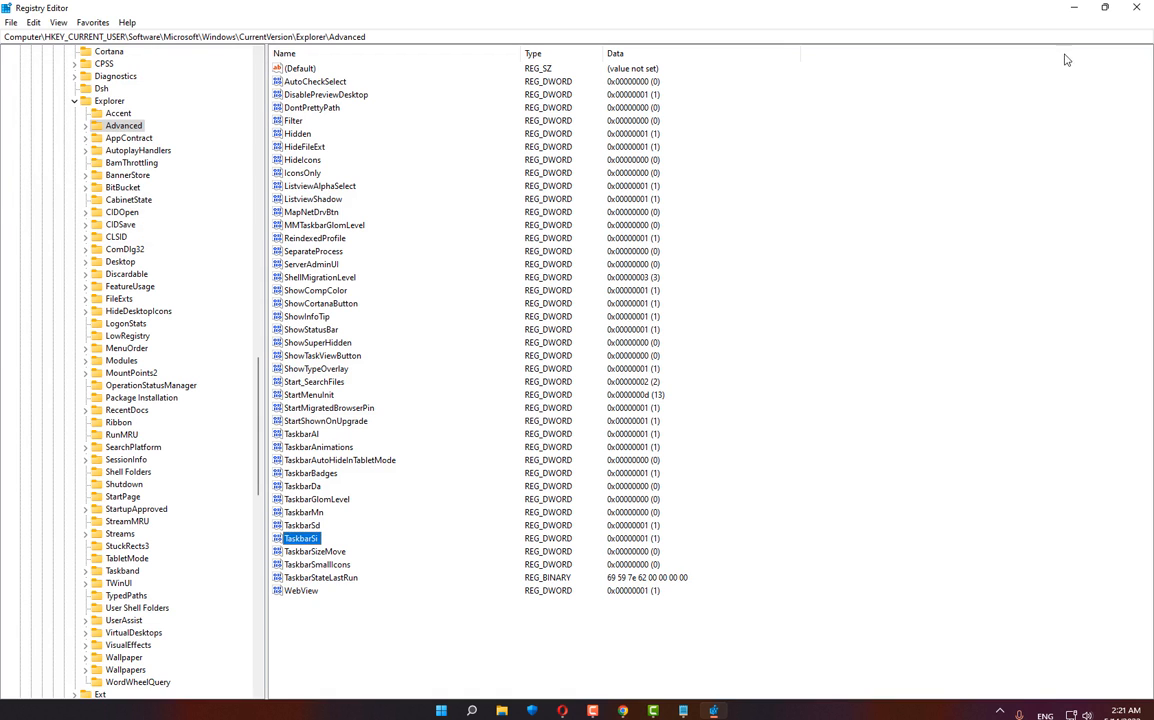
{"action": "left_click", "coordinate": [1068, 7]}
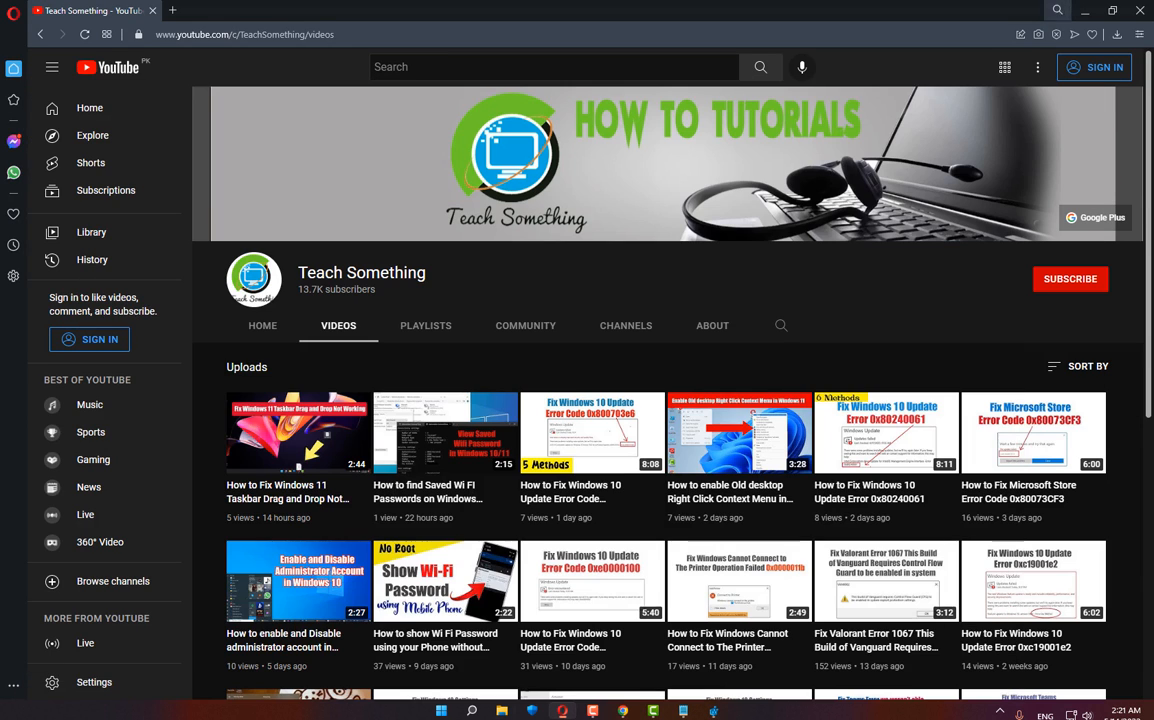
Open Task Manager, restart the Windows Explorer process to apply the TaskbarSi change, and close Task Manager.
{"action": "right_click", "coordinate": [440, 713]}
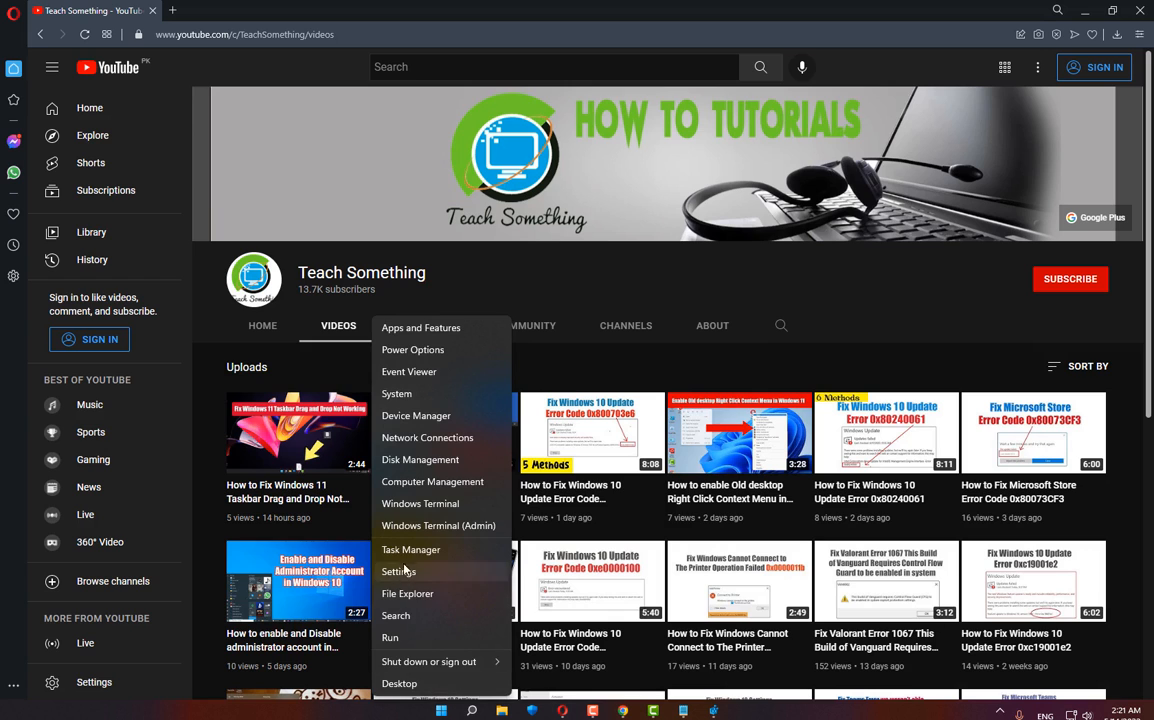
{"action": "left_click", "coordinate": [413, 555]}
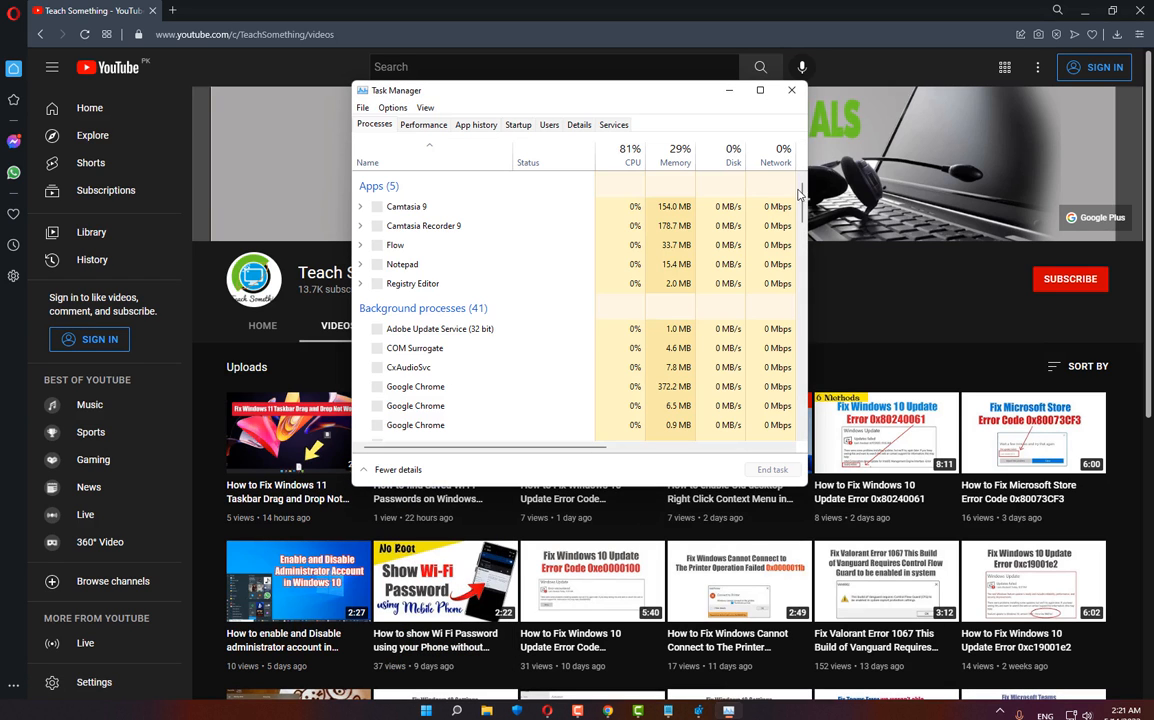
{"action": "left_click_drag", "start_coordinate": [801, 198], "coordinate": [801, 425]}
{"action": "left_click", "coordinate": [425, 335]}
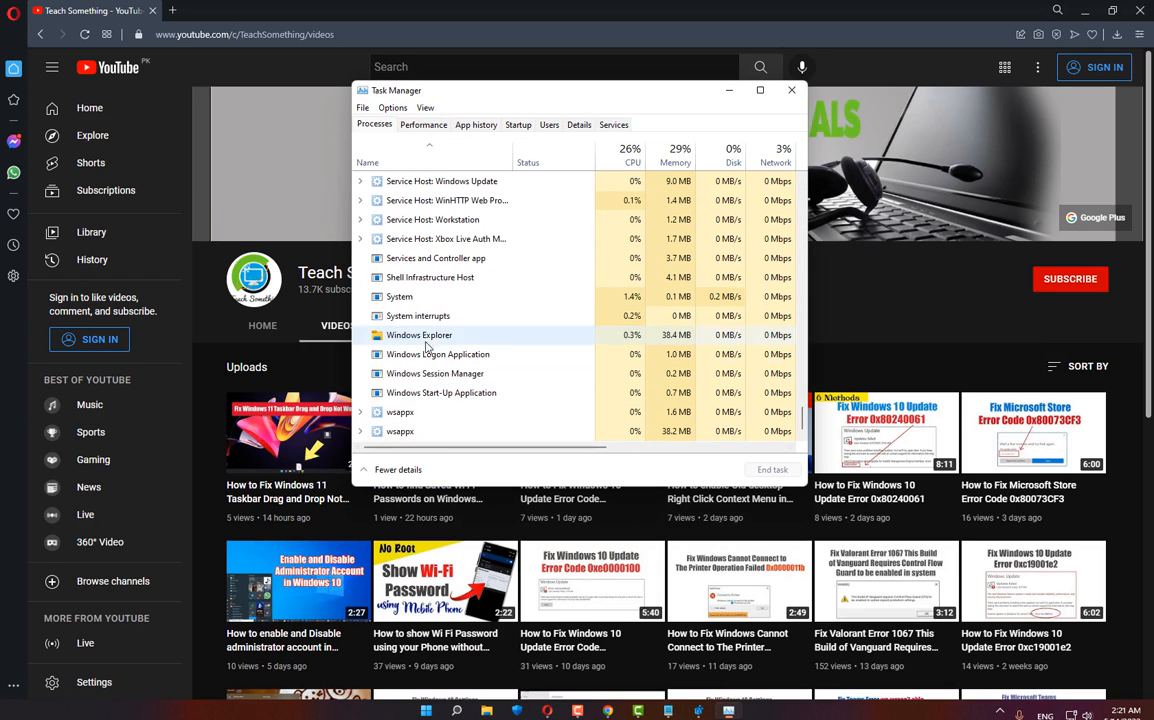
{"action": "left_click", "coordinate": [772, 469]}
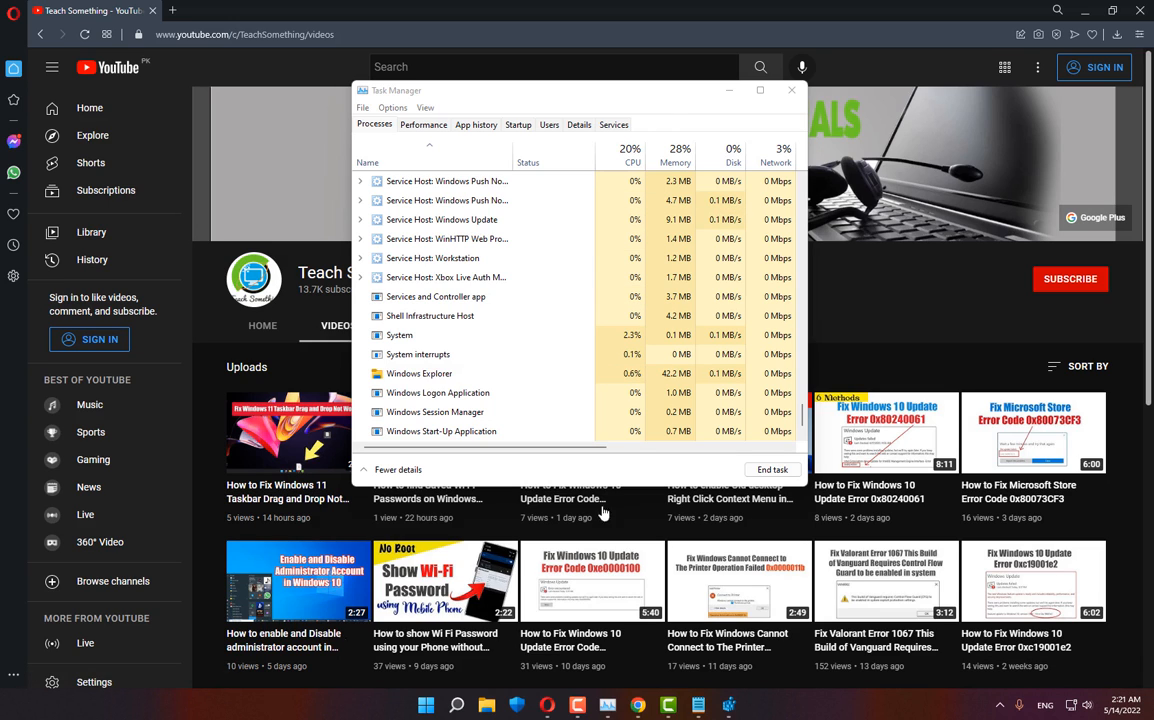
{"action": "left_click", "coordinate": [791, 91]}
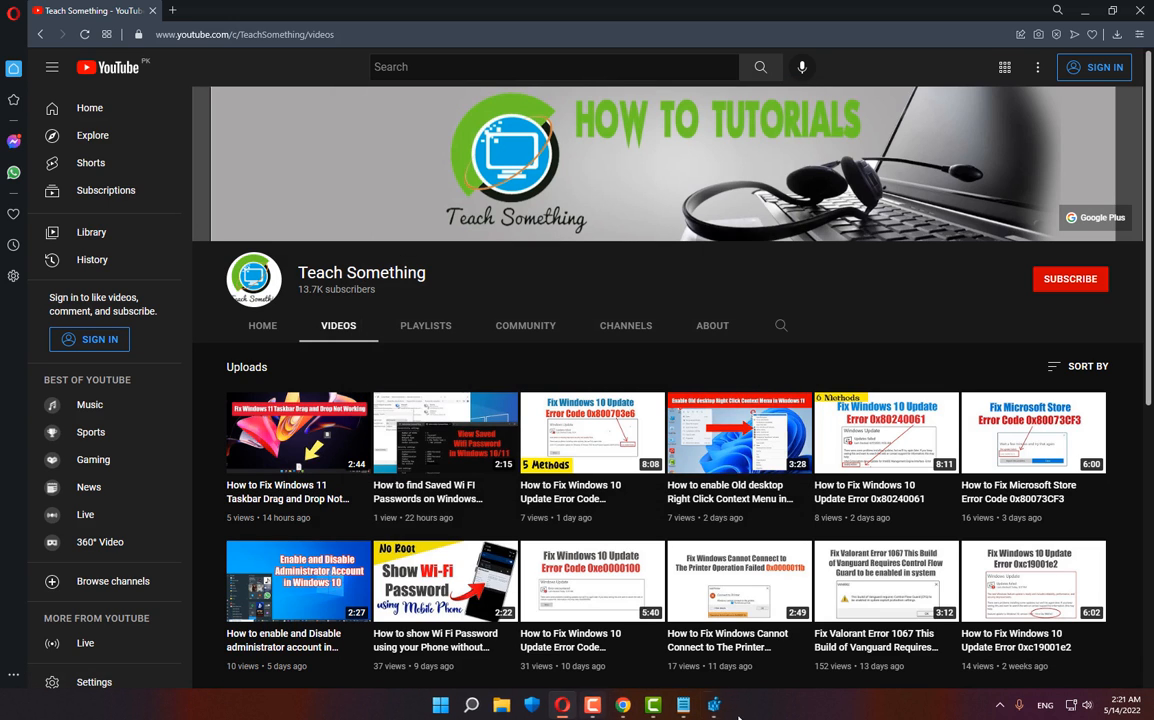
{"action": "left_click", "coordinate": [683, 705]}
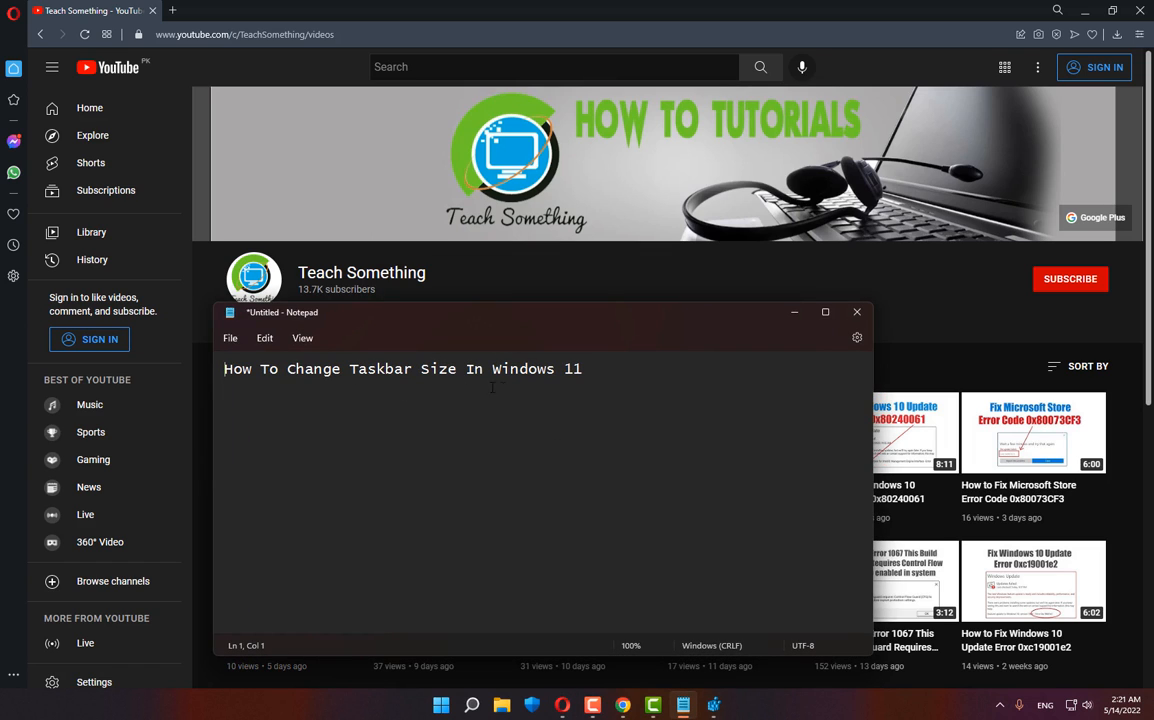
{"action": "left_click", "coordinate": [794, 312]}
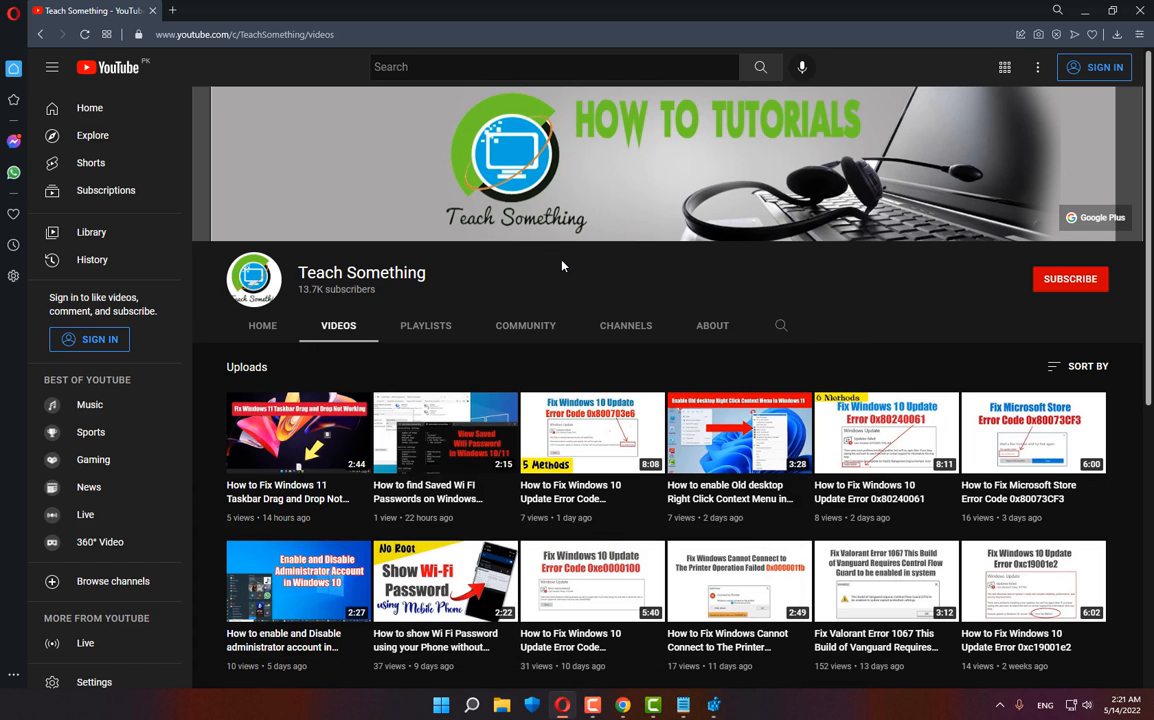